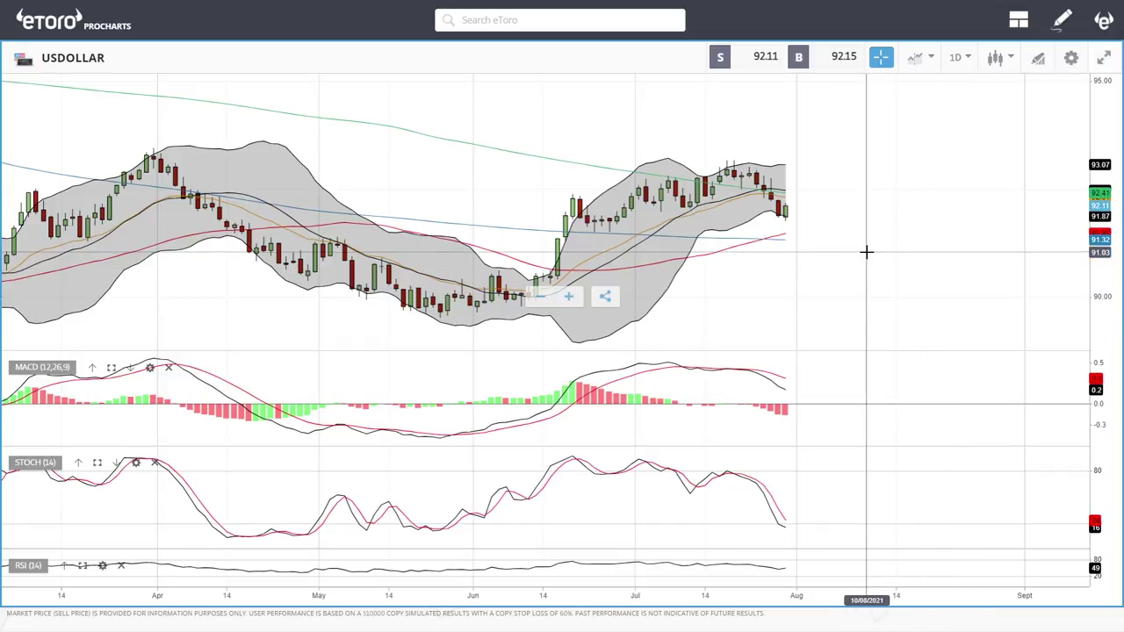
Zoom the USDOLLAR chart out to 2019–2021, then back in to the November–August range
{"action": "scroll", "coordinate": [882, 232], "scroll_direction": "down", "scroll_amount": 3}
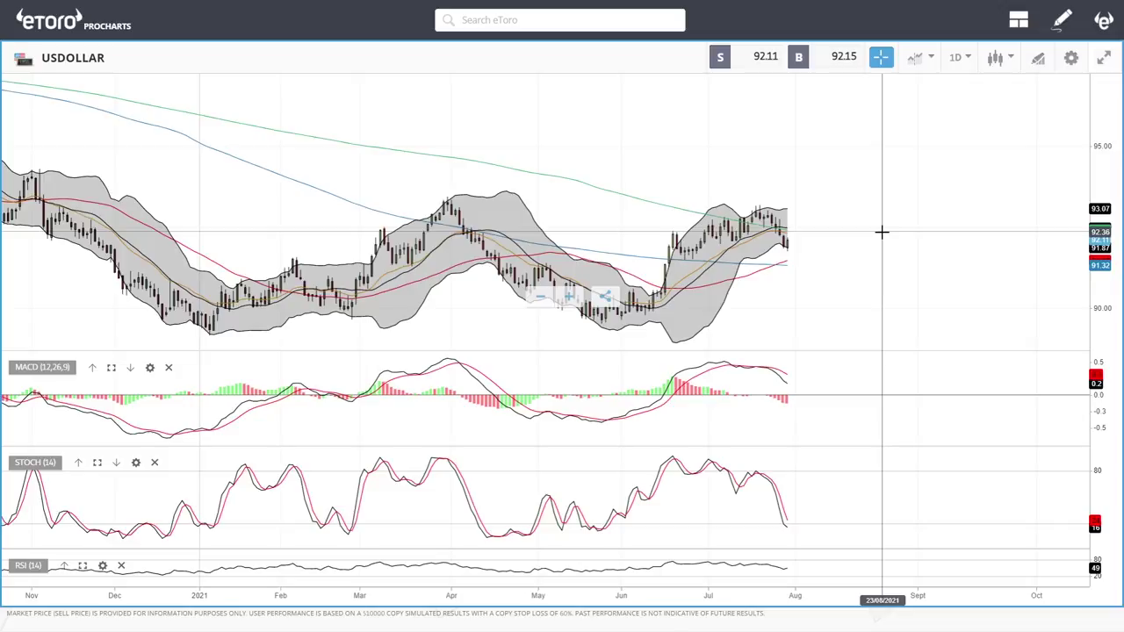
{"action": "scroll", "coordinate": [863, 290], "scroll_direction": "up", "scroll_amount": 3}
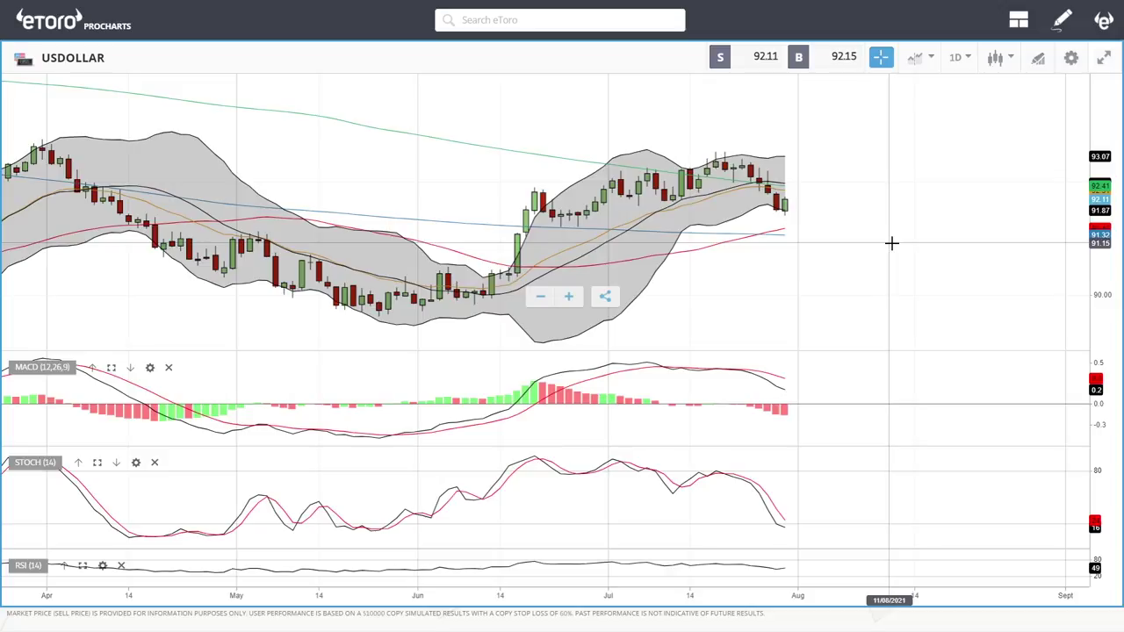
{"action": "scroll", "coordinate": [850, 232], "scroll_direction": "down", "scroll_amount": 5}
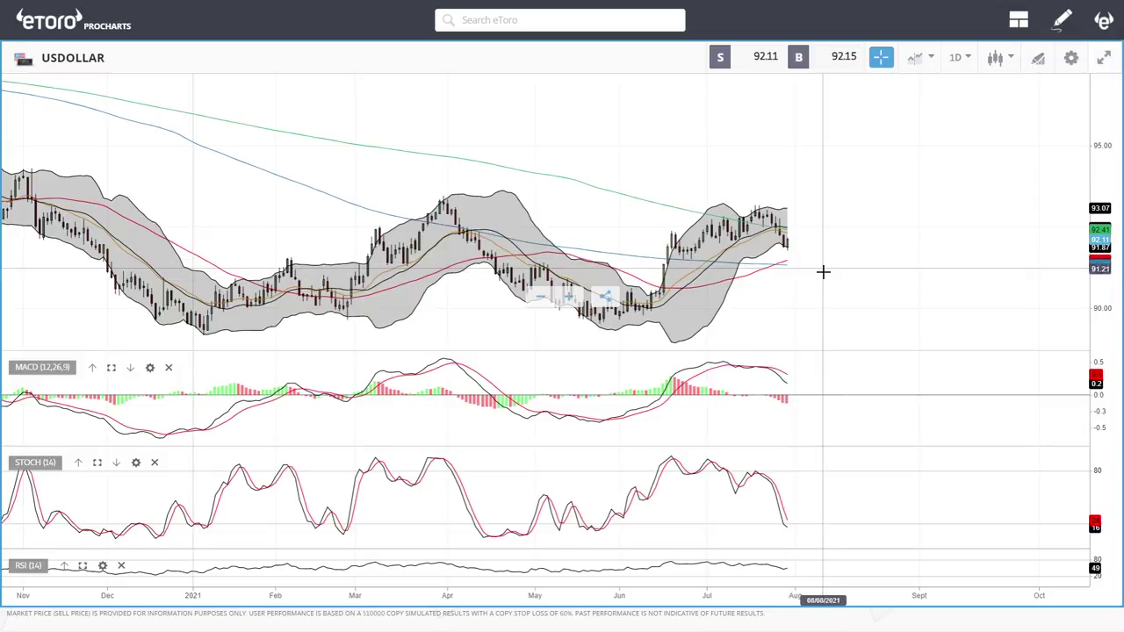
{"action": "scroll", "coordinate": [901, 206], "scroll_direction": "down", "scroll_amount": 4}
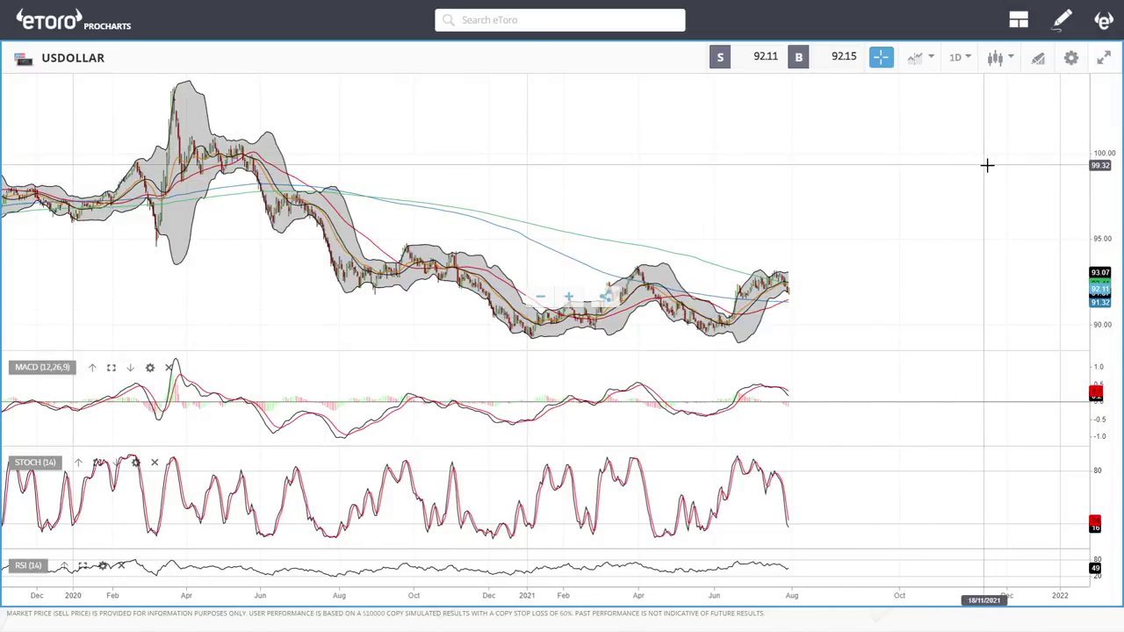
{"action": "scroll", "coordinate": [901, 263], "scroll_direction": "up", "scroll_amount": 5}
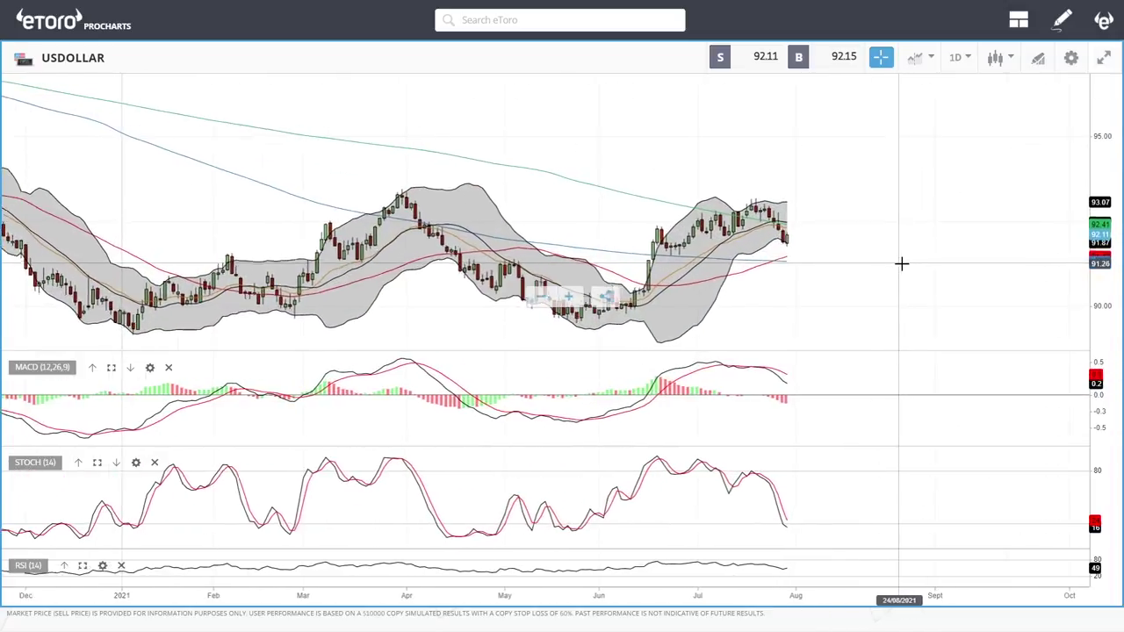
{"action": "scroll", "coordinate": [903, 263], "scroll_direction": "down", "scroll_amount": 4}
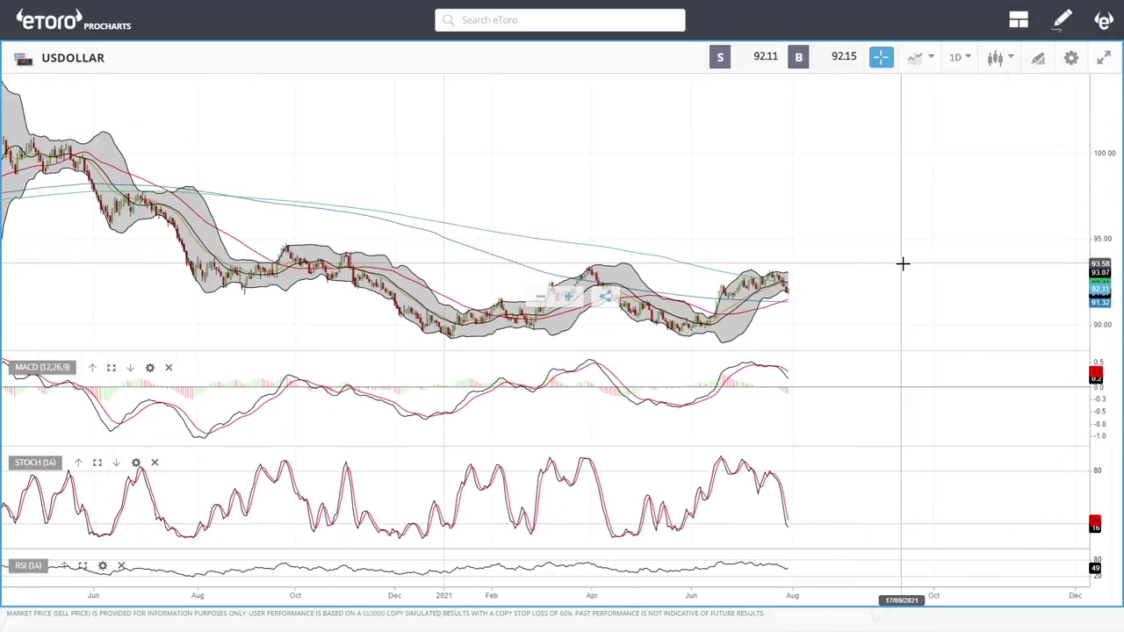
{"action": "scroll", "coordinate": [903, 264], "scroll_direction": "up", "scroll_amount": 3}
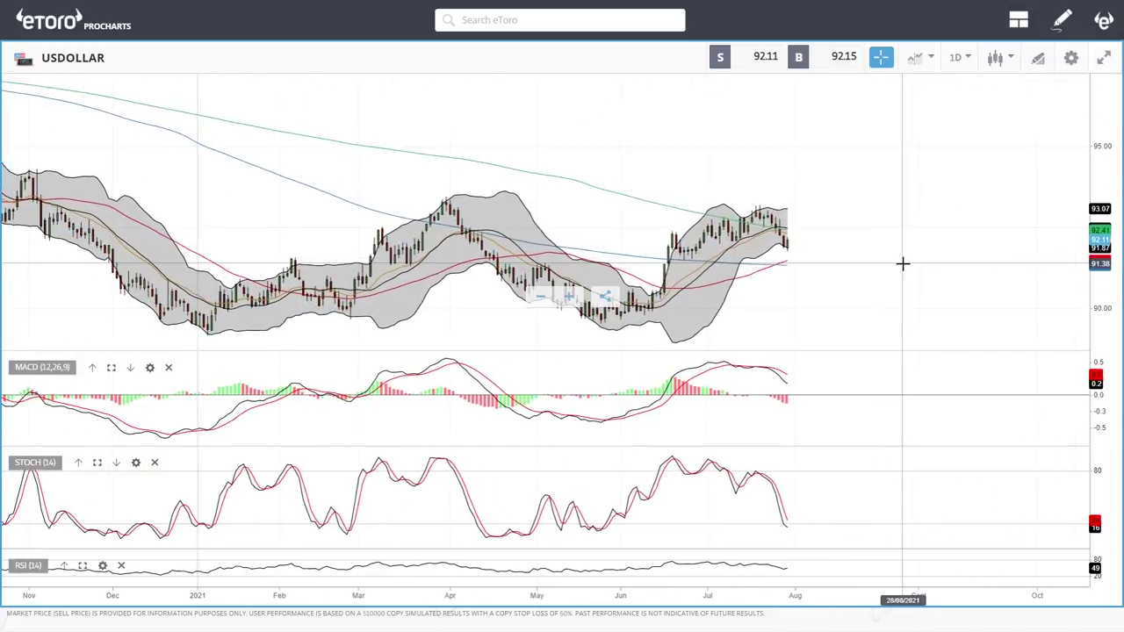
Search for 'oil' and open the OIL market chart
{"action": "left_click", "coordinate": [531, 16]}
{"action": "type", "text": "oil"}
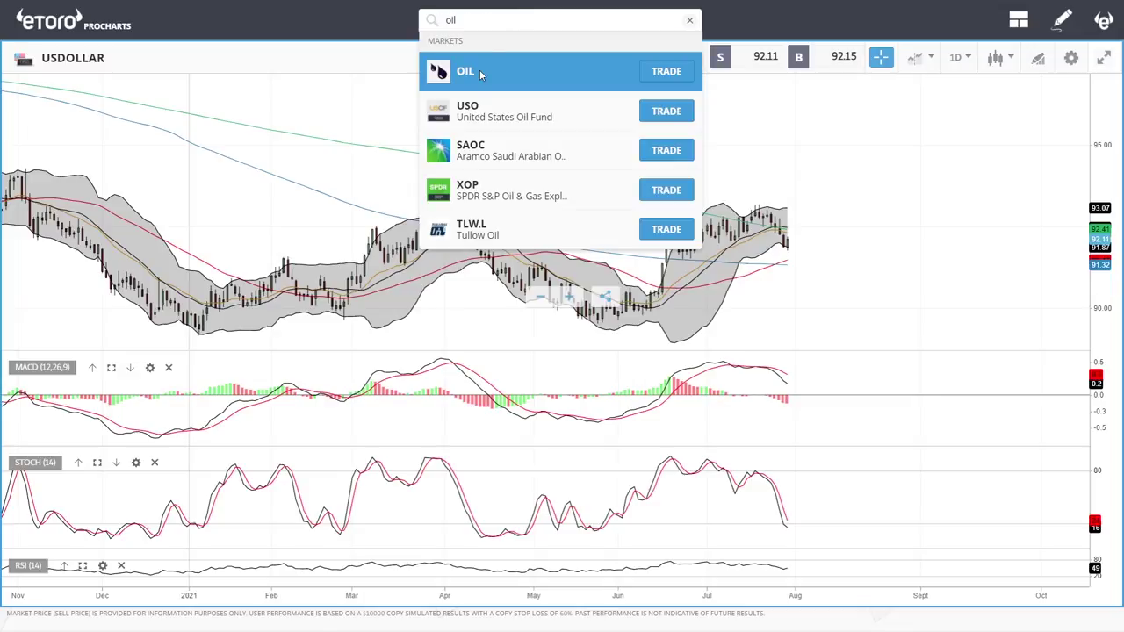
{"action": "left_click", "coordinate": [477, 71]}
Zoom the OIL daily chart in and out to review its candles and indicators
{"action": "scroll", "coordinate": [916, 235], "scroll_direction": "up", "scroll_amount": 5}
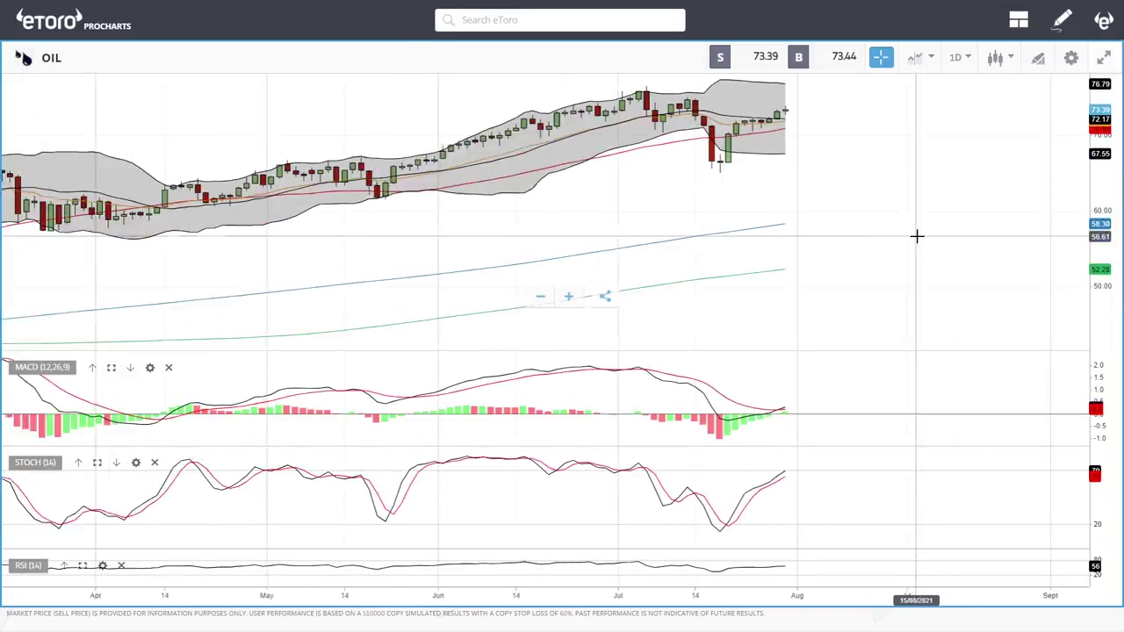
{"action": "scroll", "coordinate": [830, 114], "scroll_direction": "up", "scroll_amount": 2}
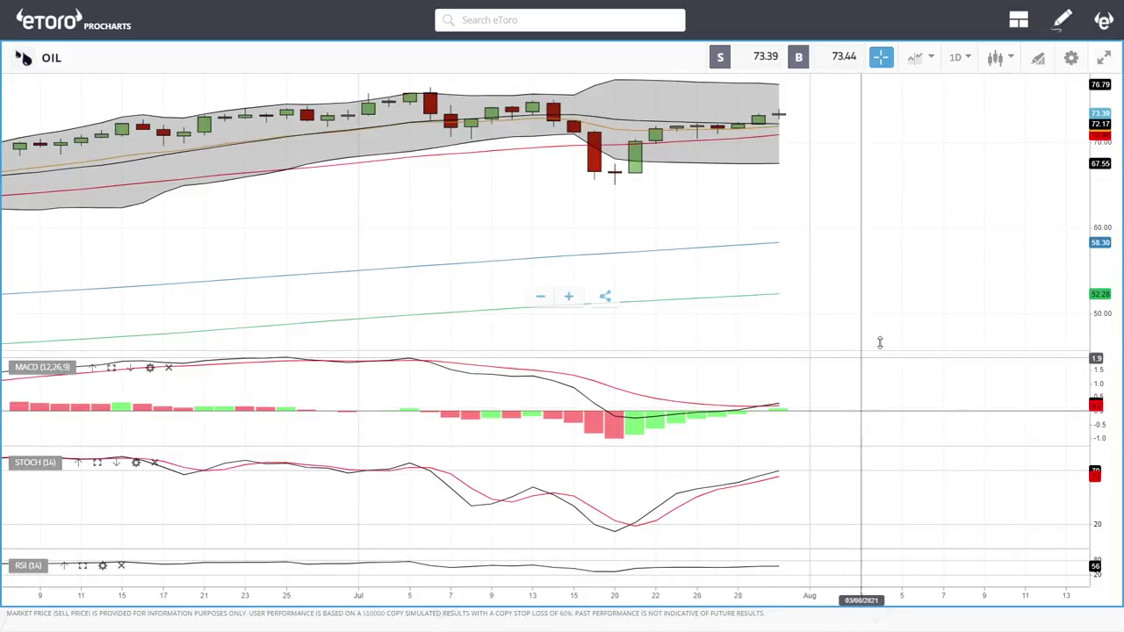
{"action": "scroll", "coordinate": [878, 351], "scroll_direction": "down", "scroll_amount": 5}
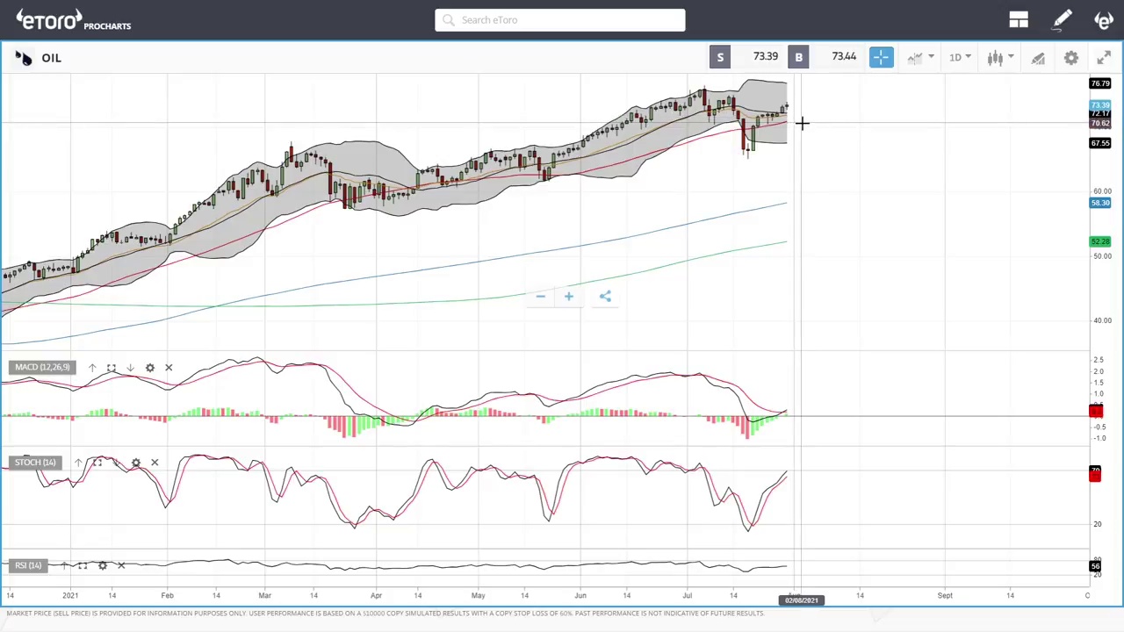
{"action": "scroll", "coordinate": [913, 160], "scroll_direction": "up", "scroll_amount": 3}
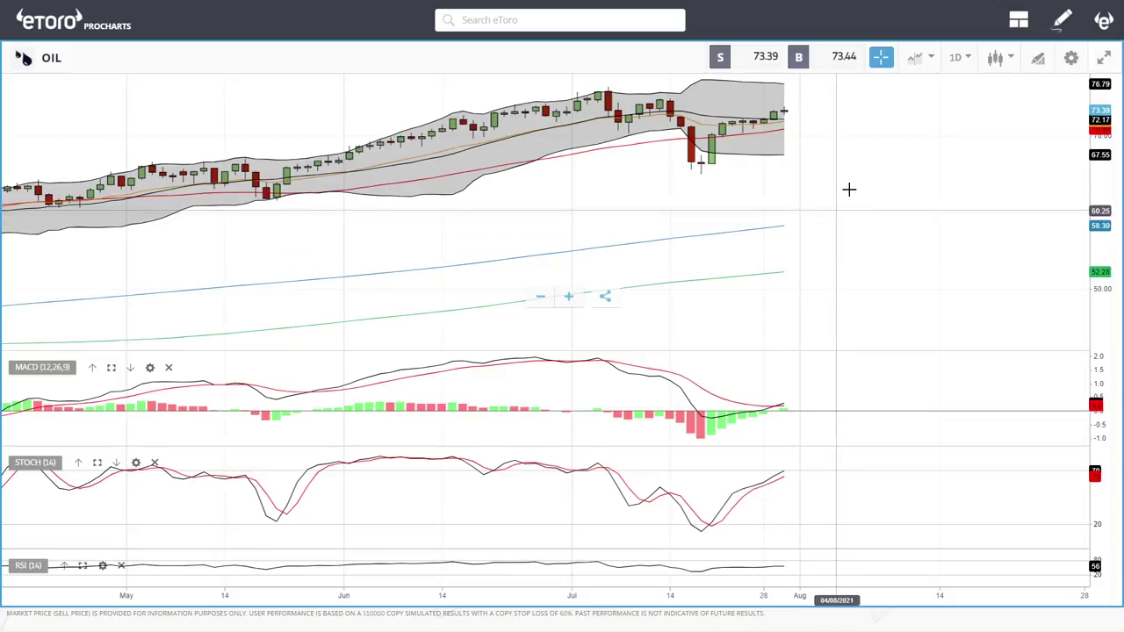
{"action": "scroll", "coordinate": [849, 191], "scroll_direction": "down", "scroll_amount": 3}
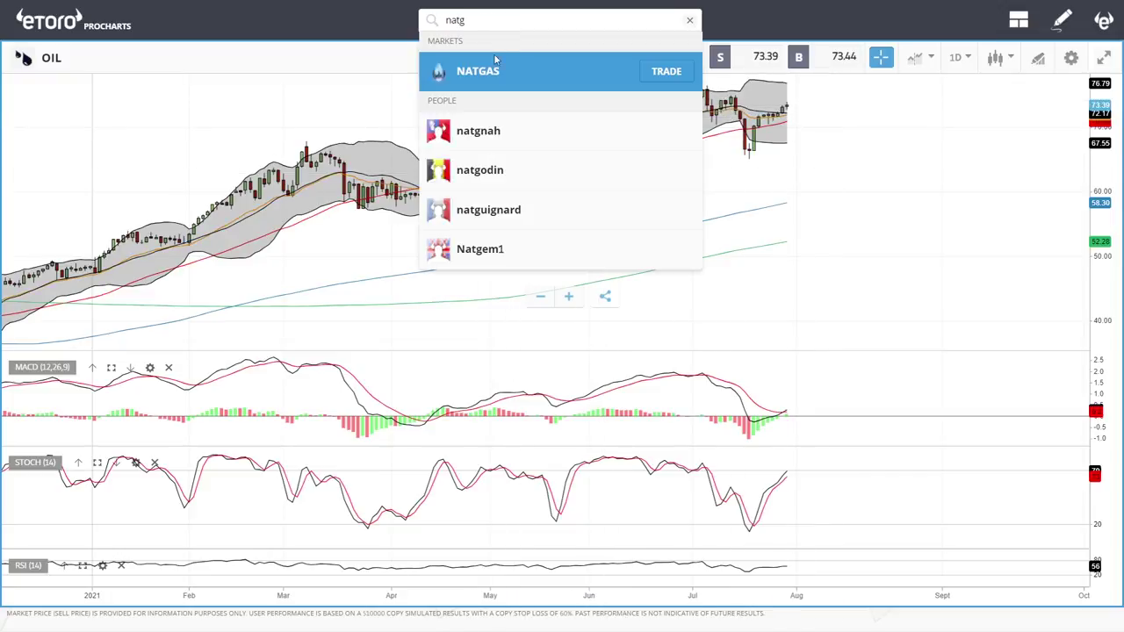
Open the NATGAS daily chart from the search results and zoom in on recent candles
{"action": "left_click", "coordinate": [489, 72]}
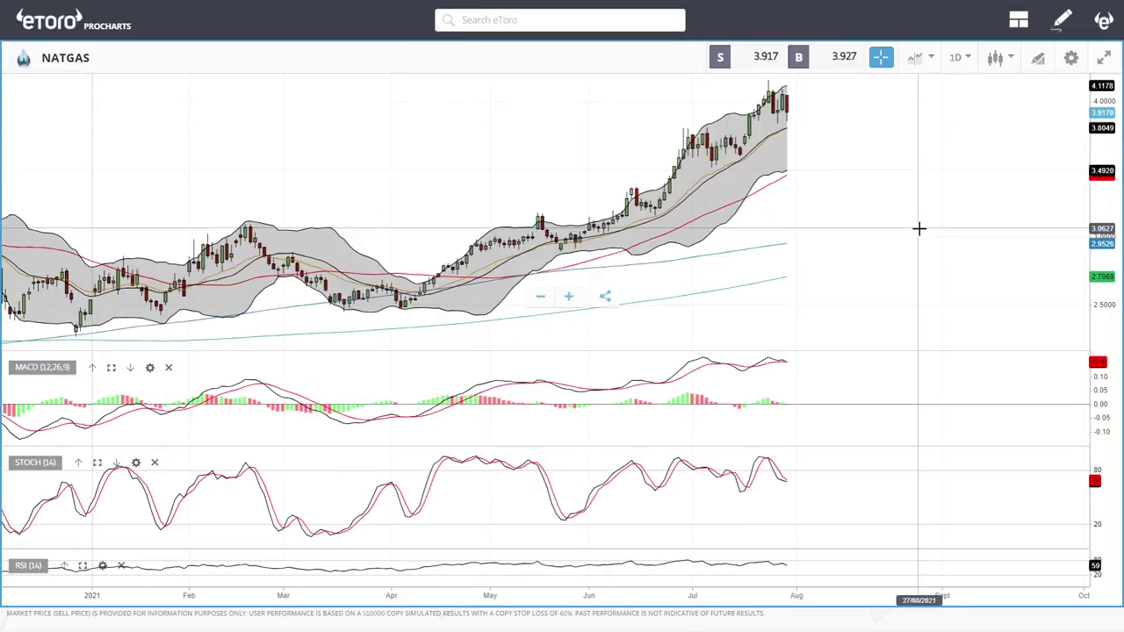
{"action": "scroll", "coordinate": [918, 228], "scroll_direction": "up", "scroll_amount": 3}
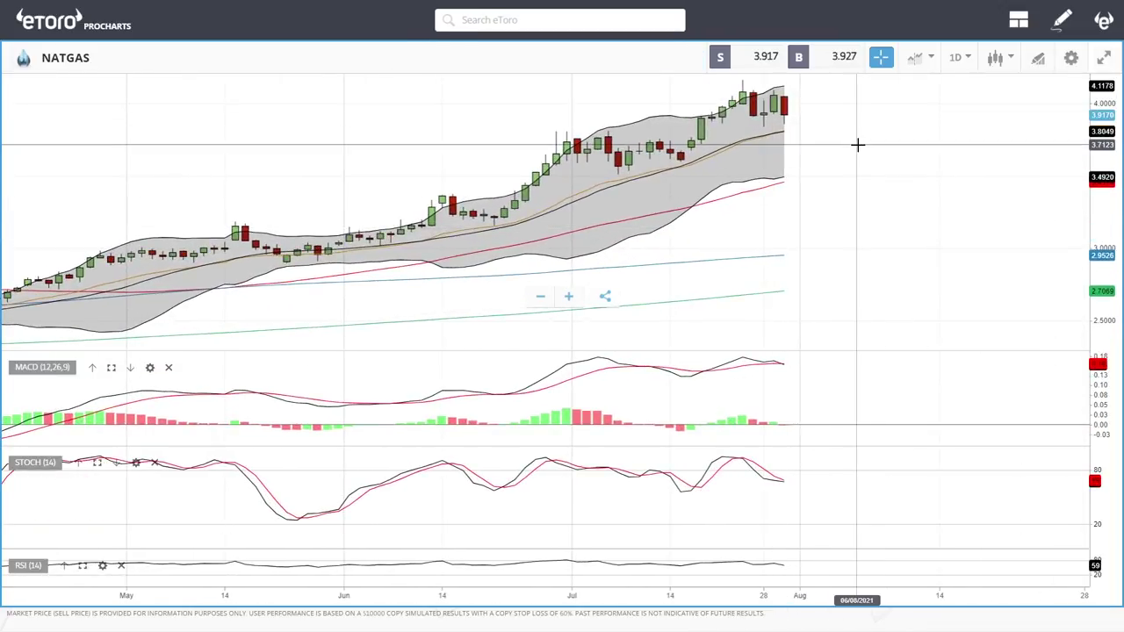
{"action": "scroll", "coordinate": [858, 145], "scroll_direction": "up", "scroll_amount": 2}
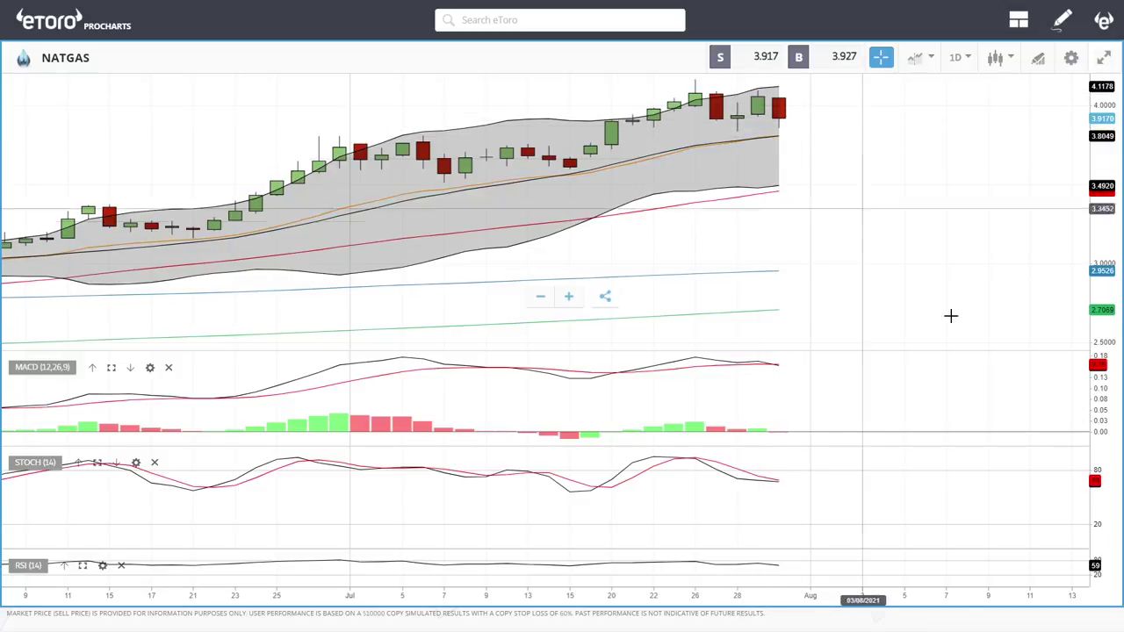
Zoom the NATGAS chart out to 2017–2022, then back in
{"action": "scroll", "coordinate": [858, 304], "scroll_direction": "down", "scroll_amount": 5}
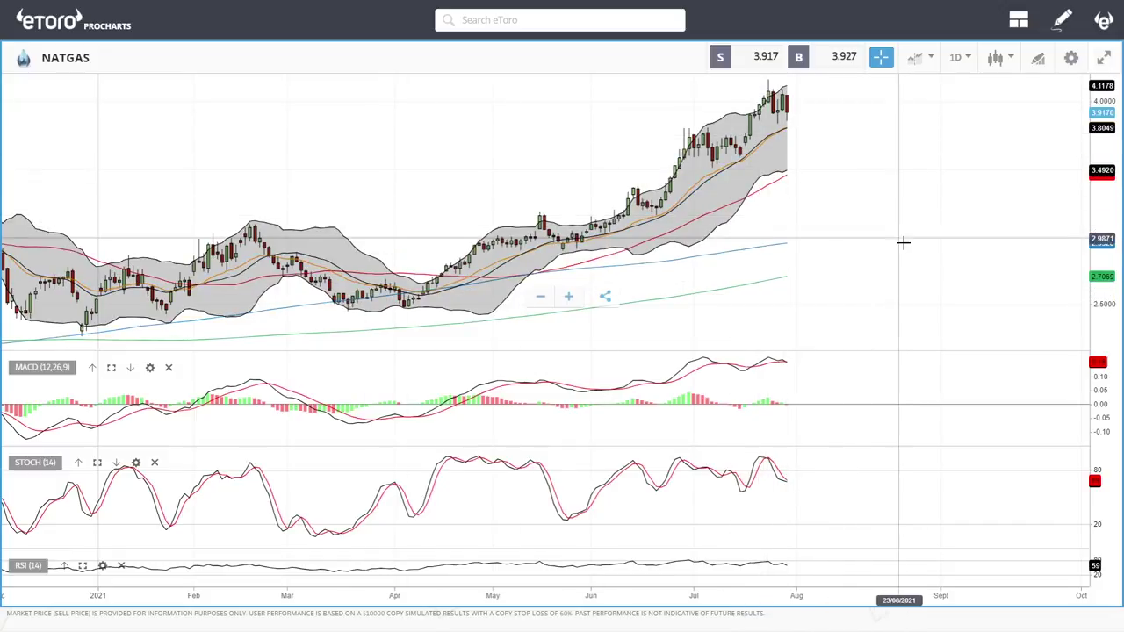
{"action": "scroll", "coordinate": [911, 250], "scroll_direction": "down", "scroll_amount": 3}
{"action": "scroll", "coordinate": [914, 254], "scroll_direction": "down", "scroll_amount": 5}
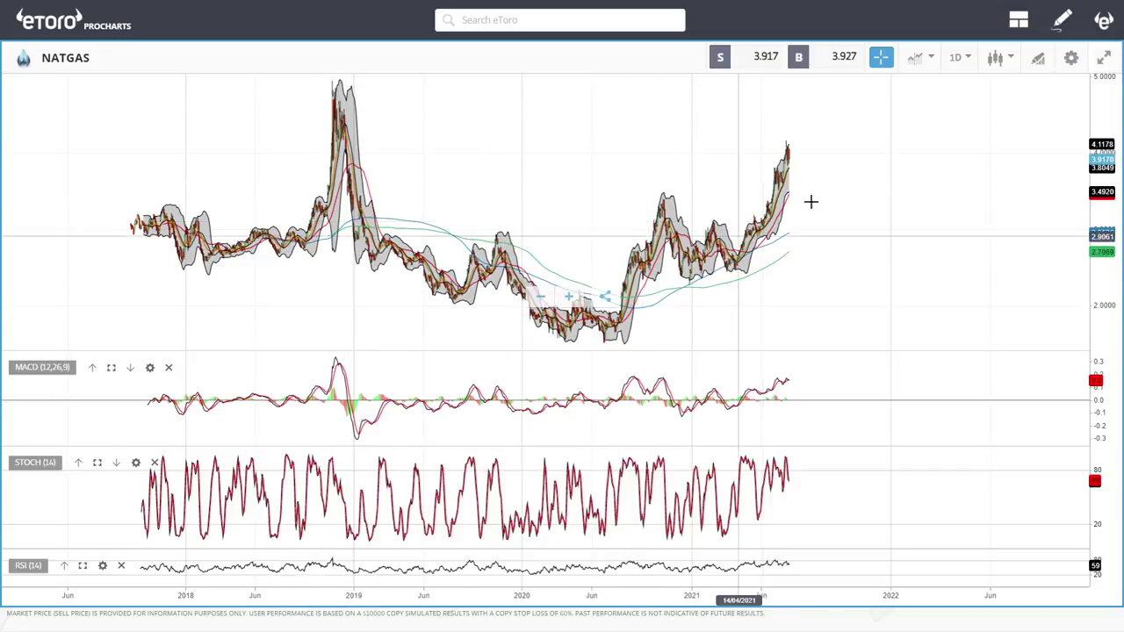
{"action": "scroll", "coordinate": [887, 250], "scroll_direction": "up", "scroll_amount": 5}
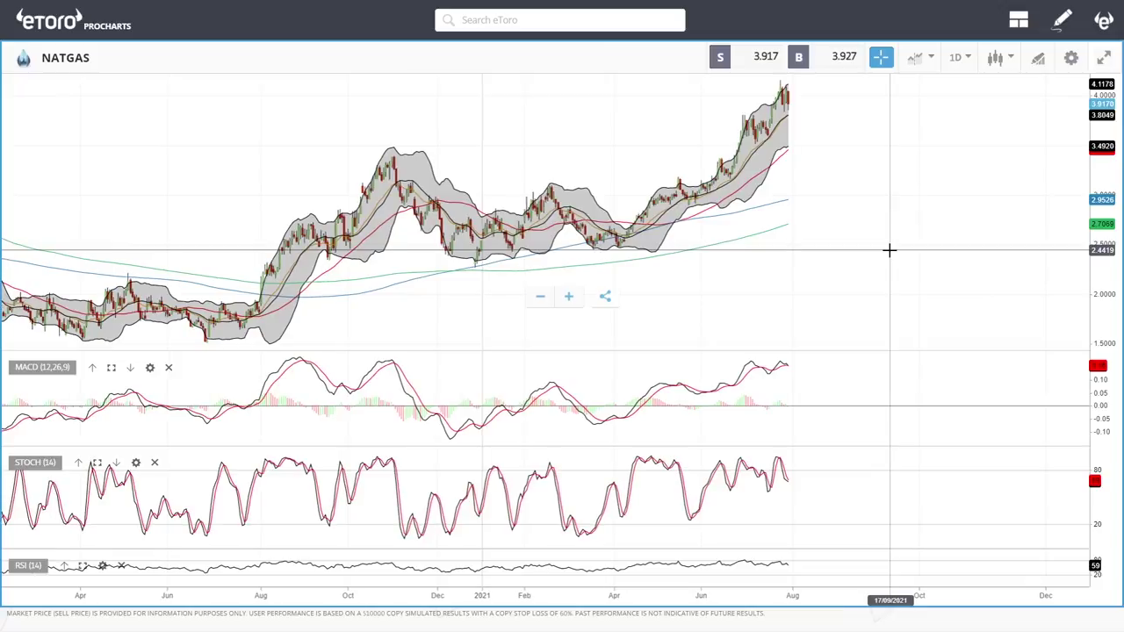
{"action": "scroll", "coordinate": [889, 251], "scroll_direction": "up", "scroll_amount": 3}
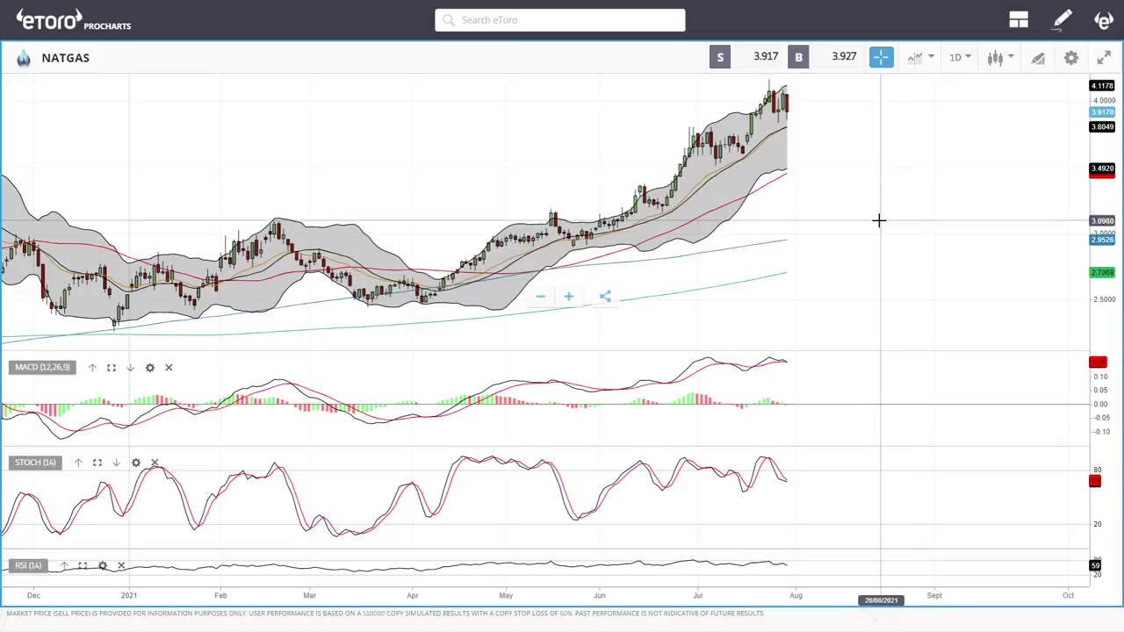
{"action": "scroll", "coordinate": [806, 351], "scroll_direction": "up", "scroll_amount": 4}
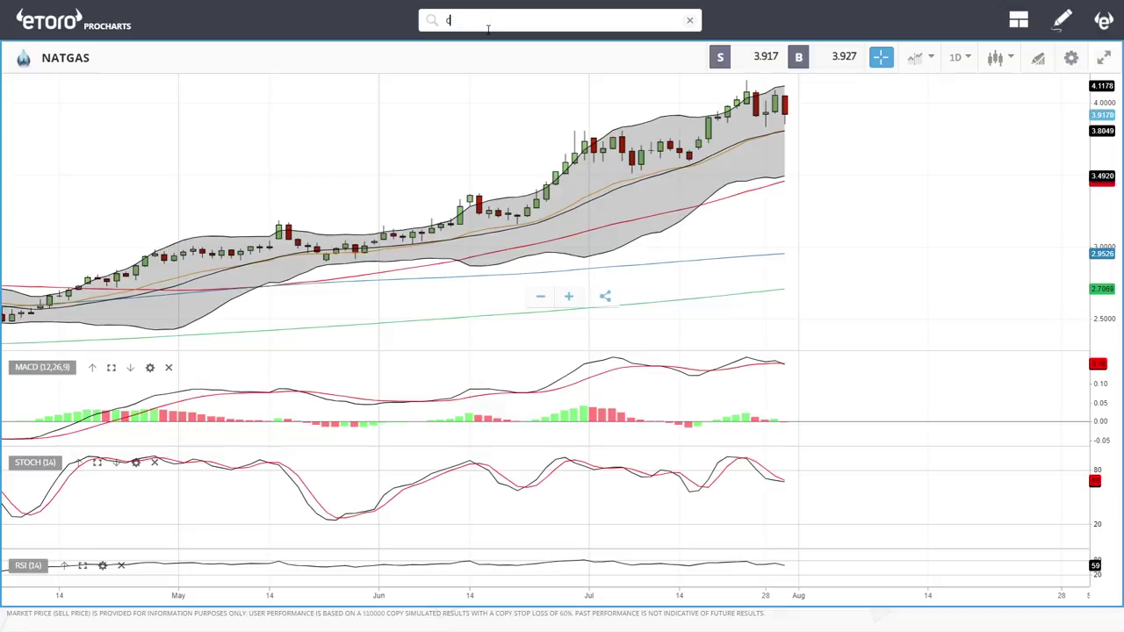
Open the COPPER daily chart and zoom in and back out on its candles
{"action": "left_click", "coordinate": [446, 107]}
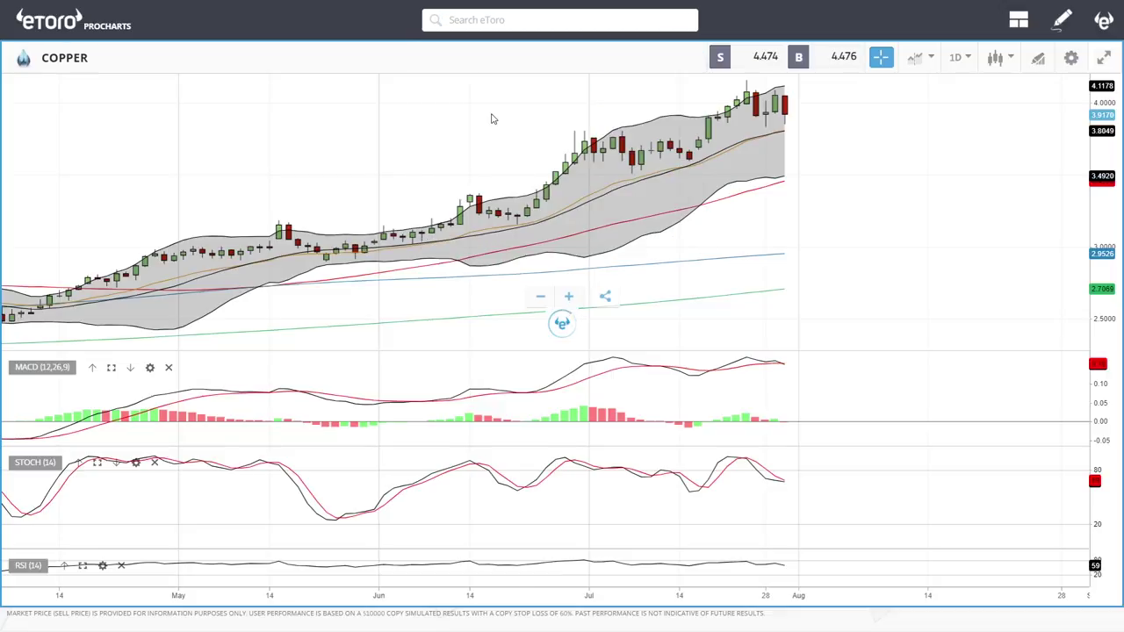
{"action": "scroll", "coordinate": [783, 134], "scroll_direction": "up", "scroll_amount": 3}
{"action": "scroll", "coordinate": [873, 158], "scroll_direction": "up", "scroll_amount": 4}
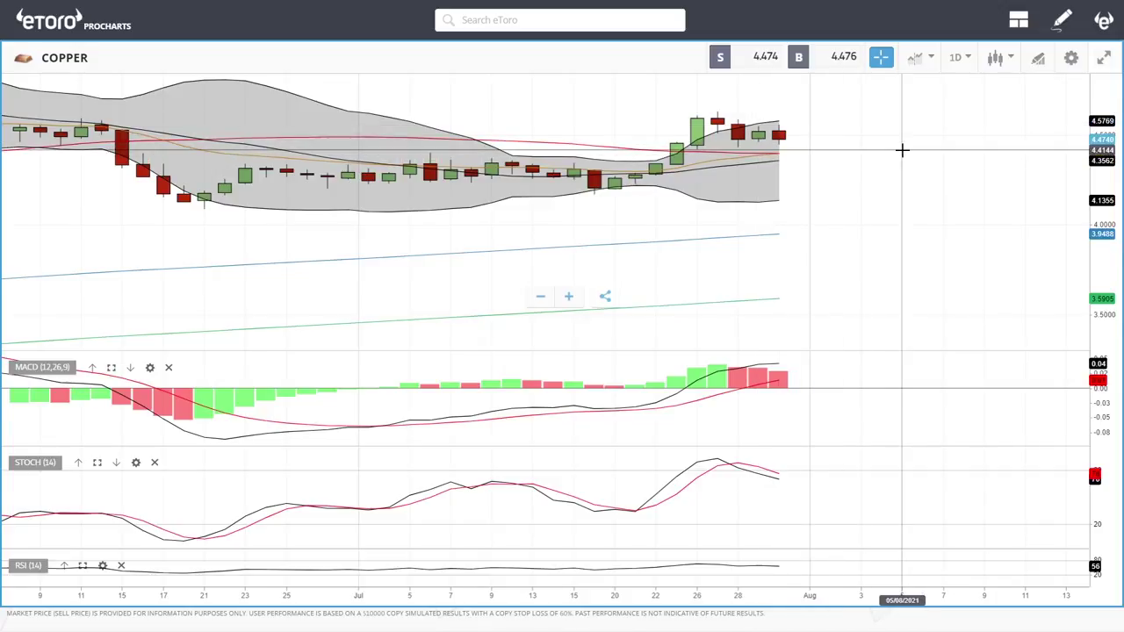
{"action": "scroll", "coordinate": [902, 150], "scroll_direction": "down", "scroll_amount": 5}
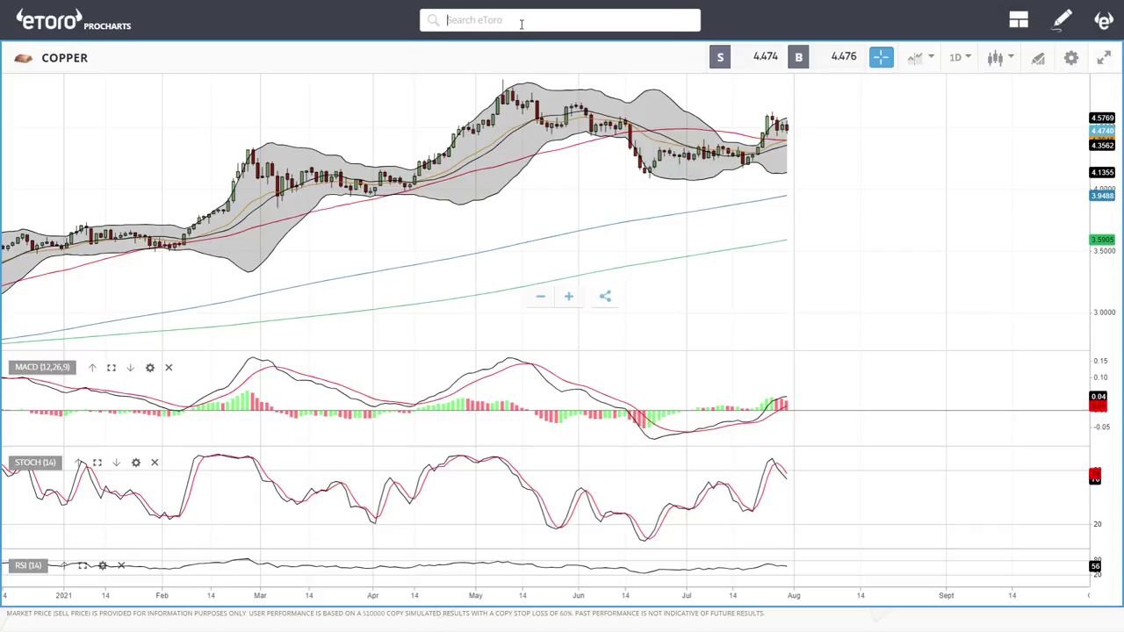
{"action": "type", "text": "ol"}
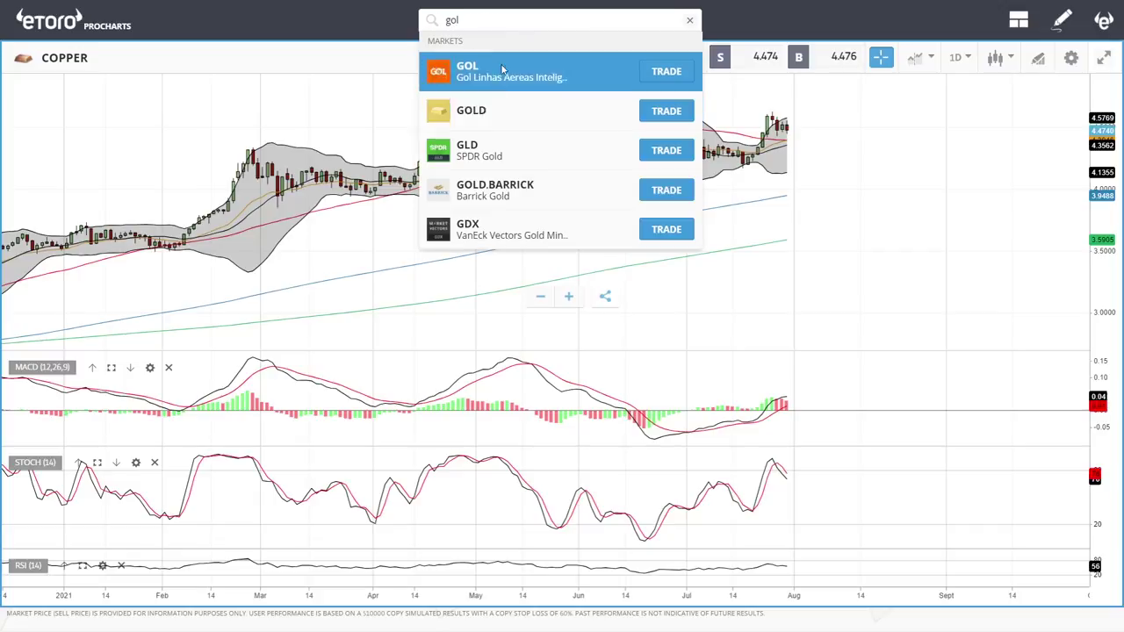
{"action": "left_click", "coordinate": [481, 113]}
{"action": "scroll", "coordinate": [834, 228], "scroll_direction": "up", "scroll_amount": 5}
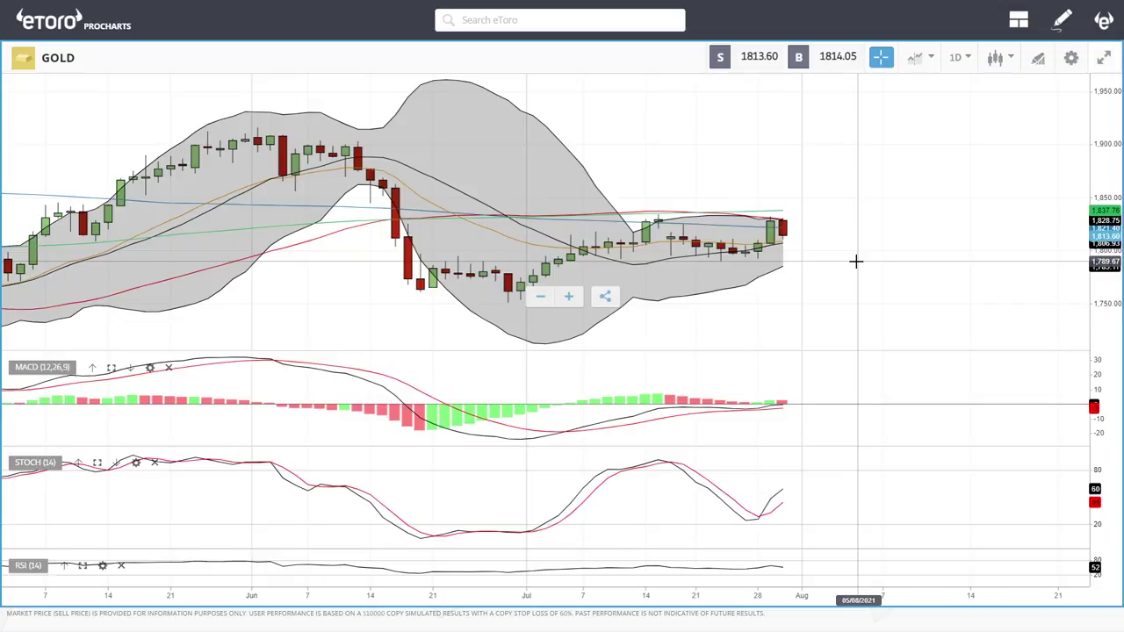
{"action": "scroll", "coordinate": [857, 261], "scroll_direction": "up", "scroll_amount": 4}
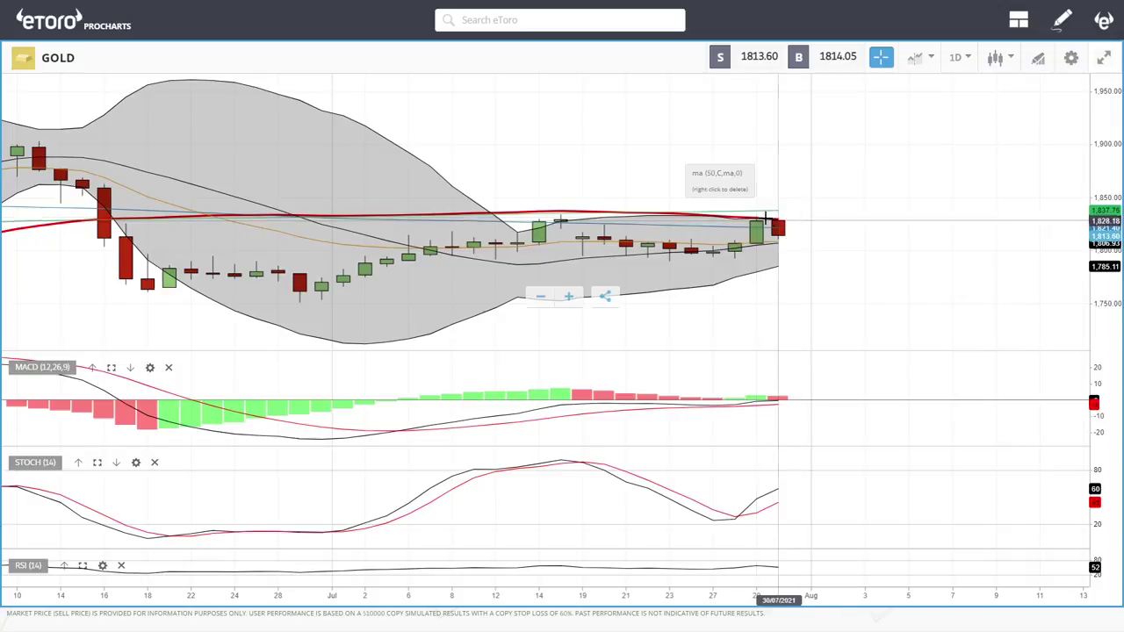
{"action": "scroll", "coordinate": [873, 254], "scroll_direction": "down", "scroll_amount": 3}
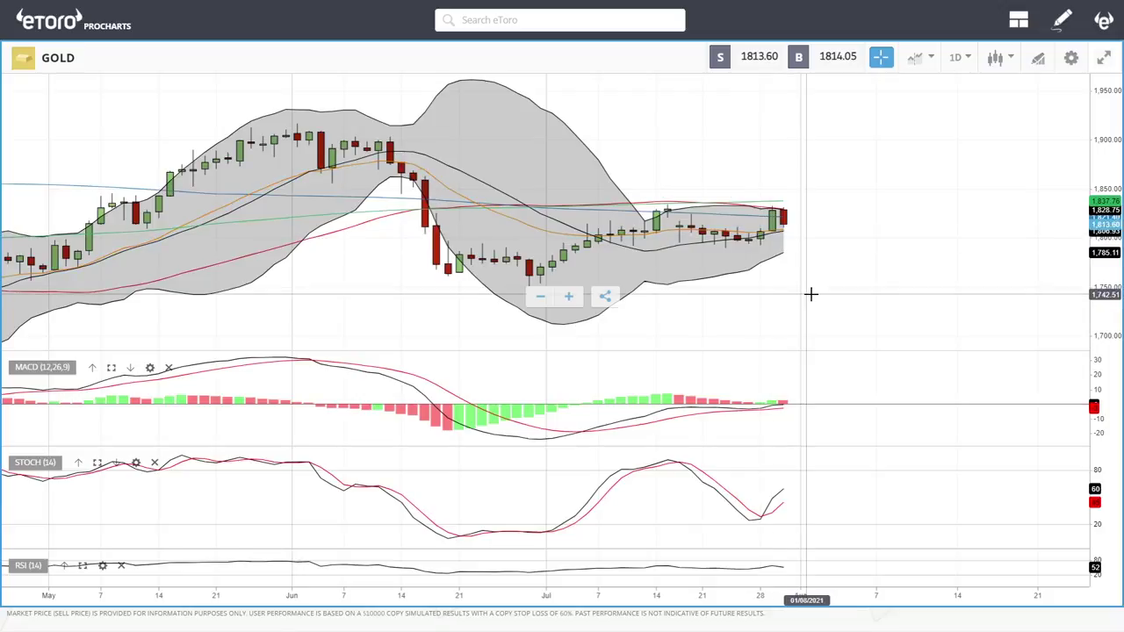
{"action": "scroll", "coordinate": [805, 284], "scroll_direction": "down", "scroll_amount": 5}
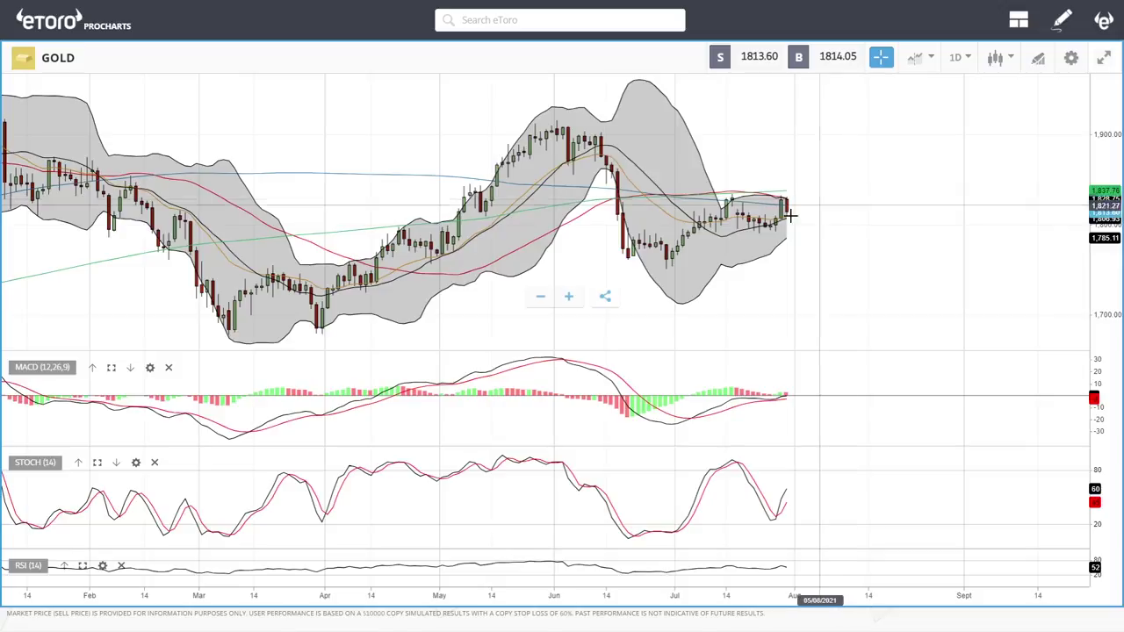
{"action": "scroll", "coordinate": [912, 287], "scroll_direction": "down", "scroll_amount": 4}
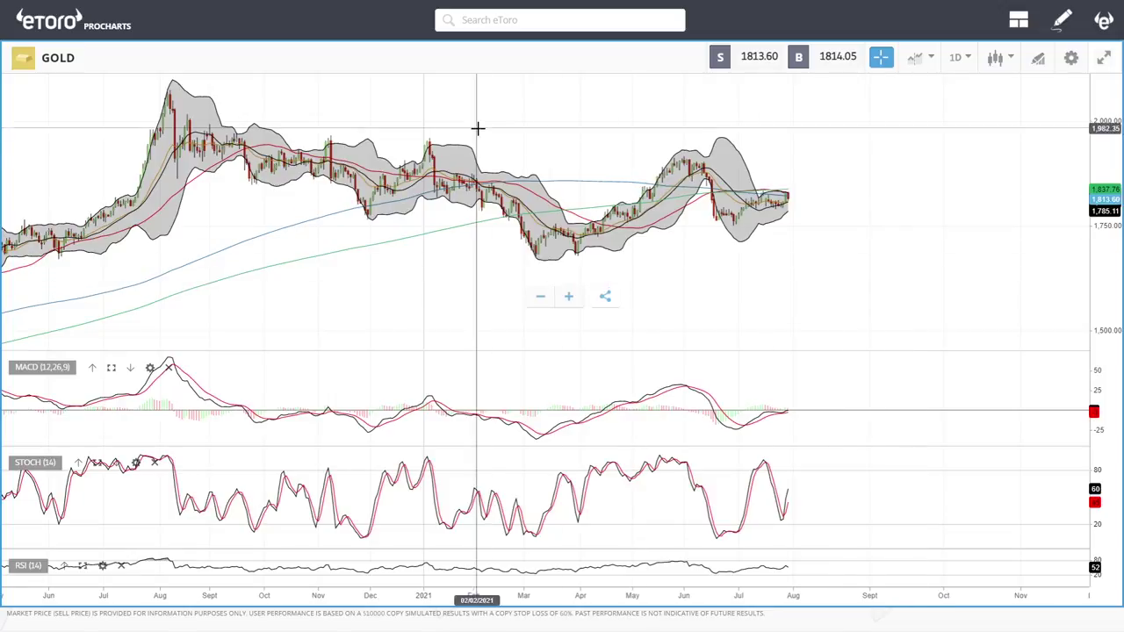
{"action": "scroll", "coordinate": [923, 226], "scroll_direction": "up", "scroll_amount": 4}
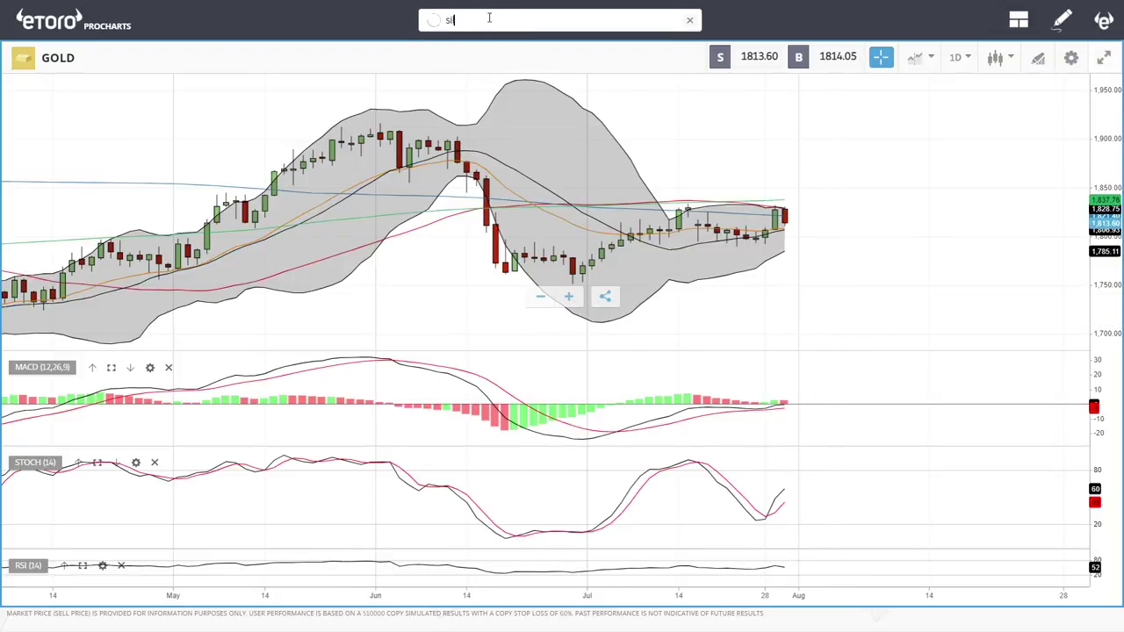
Open the SILVER chart from the 'si' search results
{"action": "key", "text": "Return"}
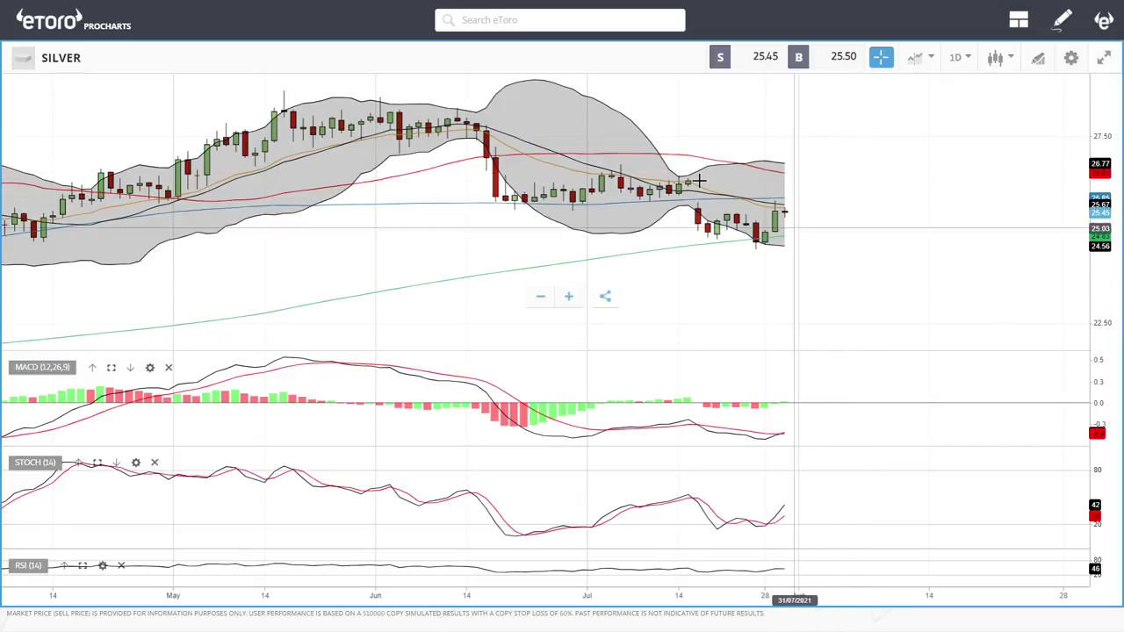
{"action": "scroll", "coordinate": [827, 205], "scroll_direction": "down", "scroll_amount": 2}
{"action": "scroll", "coordinate": [827, 205], "scroll_direction": "down", "scroll_amount": 2}
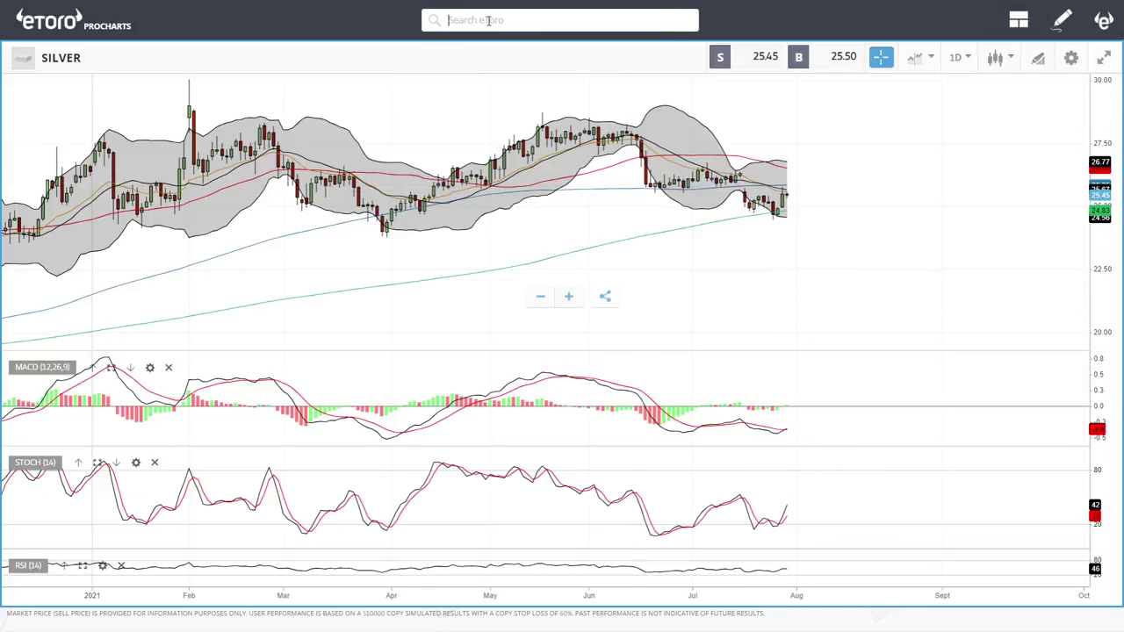
Complete the 'plat' search, open the PLATINUM daily chart and zoom in
{"action": "type", "text": "a"}
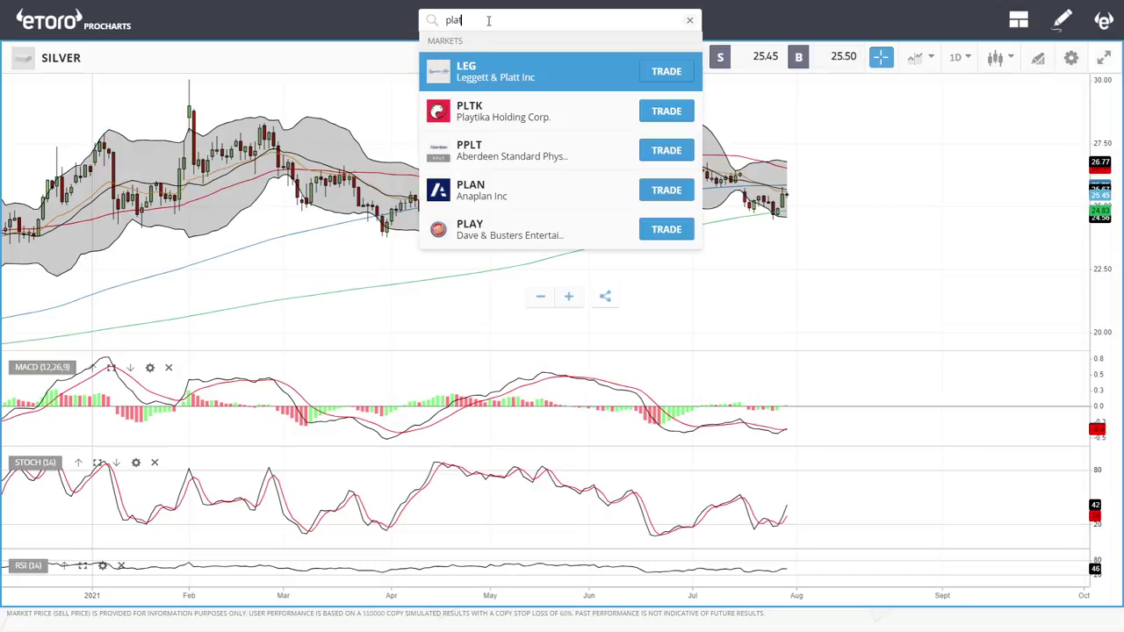
{"action": "type", "text": "t"}
{"action": "left_click", "coordinate": [493, 149]}
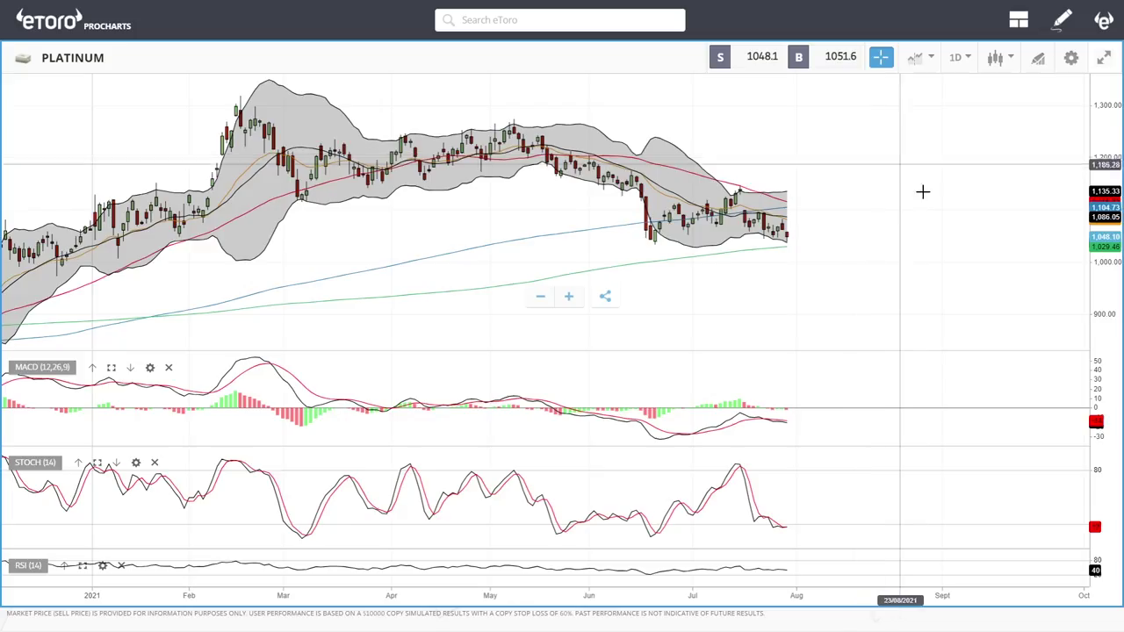
{"action": "scroll", "coordinate": [926, 238], "scroll_direction": "up", "scroll_amount": 2}
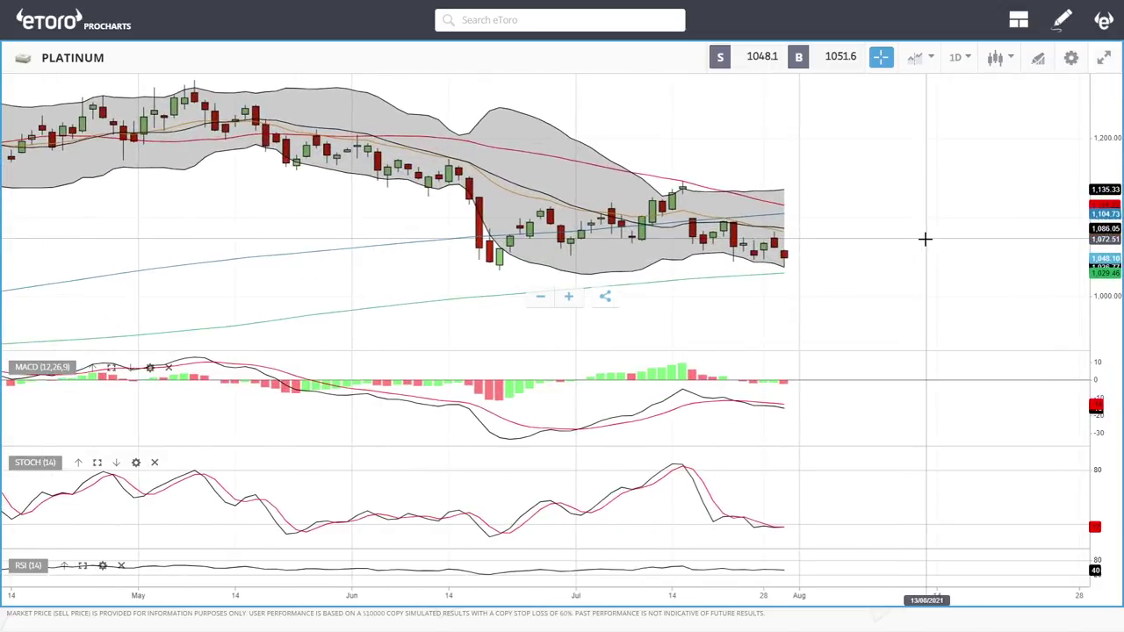
{"action": "scroll", "coordinate": [926, 238], "scroll_direction": "up", "scroll_amount": 2}
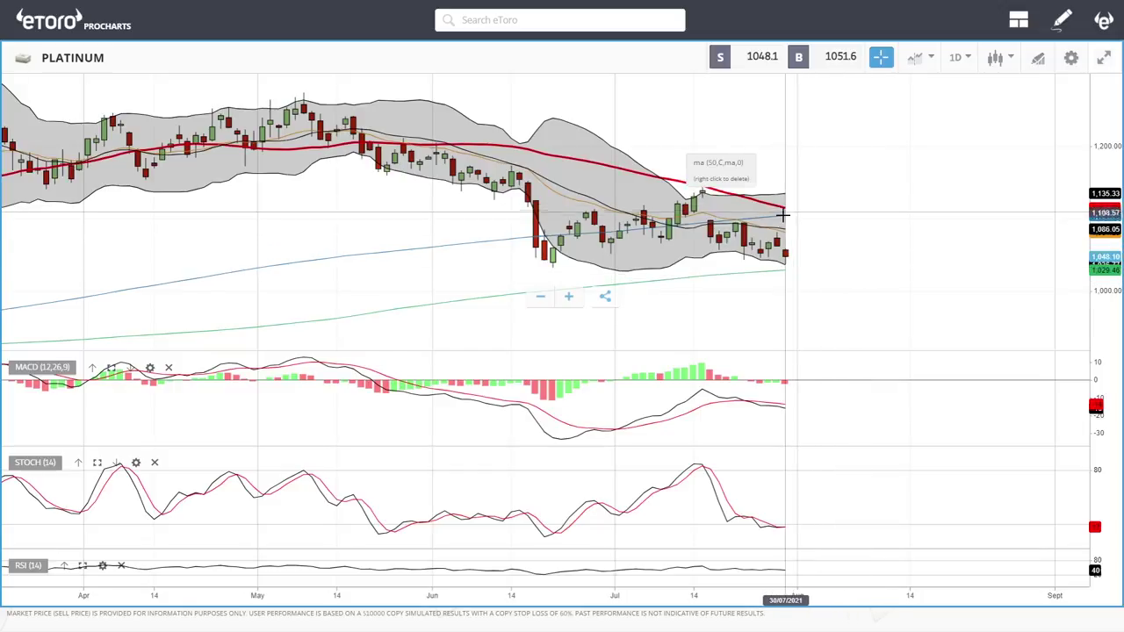
Zoom the PLATINUM chart out and back in, reviewing price near 1048 at its lower band
{"action": "scroll", "coordinate": [848, 250], "scroll_direction": "down", "scroll_amount": 5}
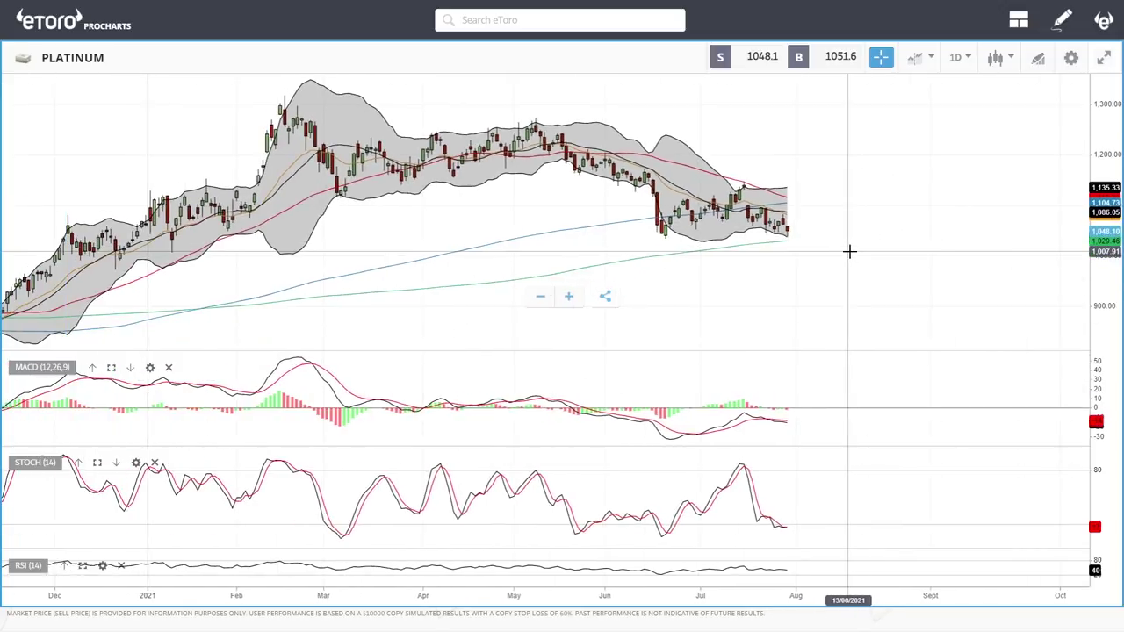
{"action": "scroll", "coordinate": [825, 254], "scroll_direction": "down", "scroll_amount": 3}
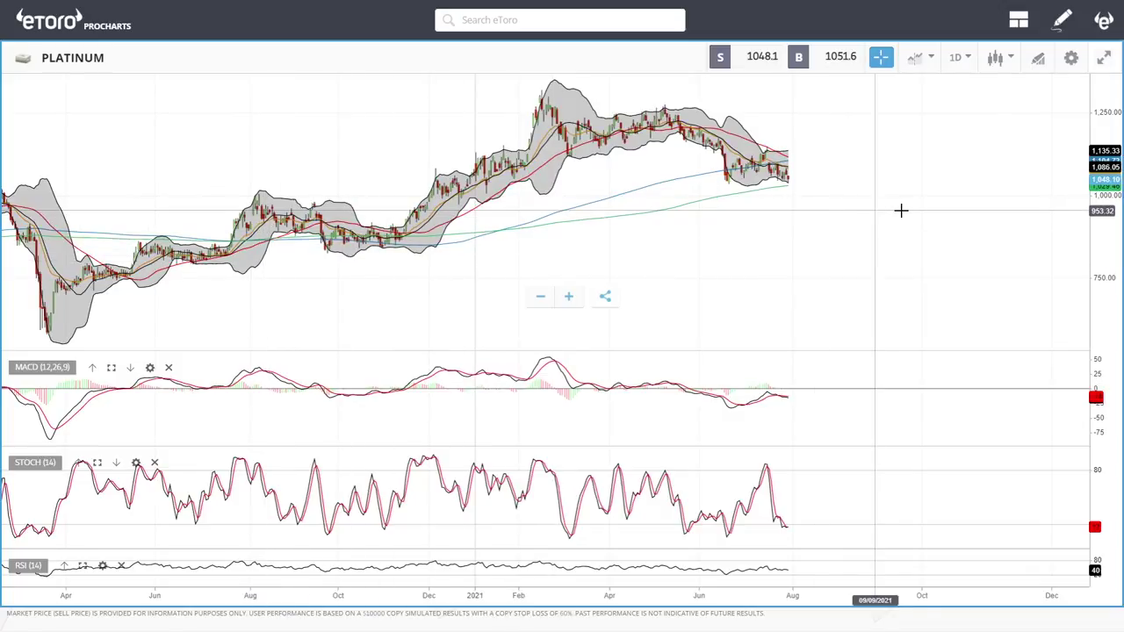
{"action": "scroll", "coordinate": [901, 211], "scroll_direction": "up", "scroll_amount": 5}
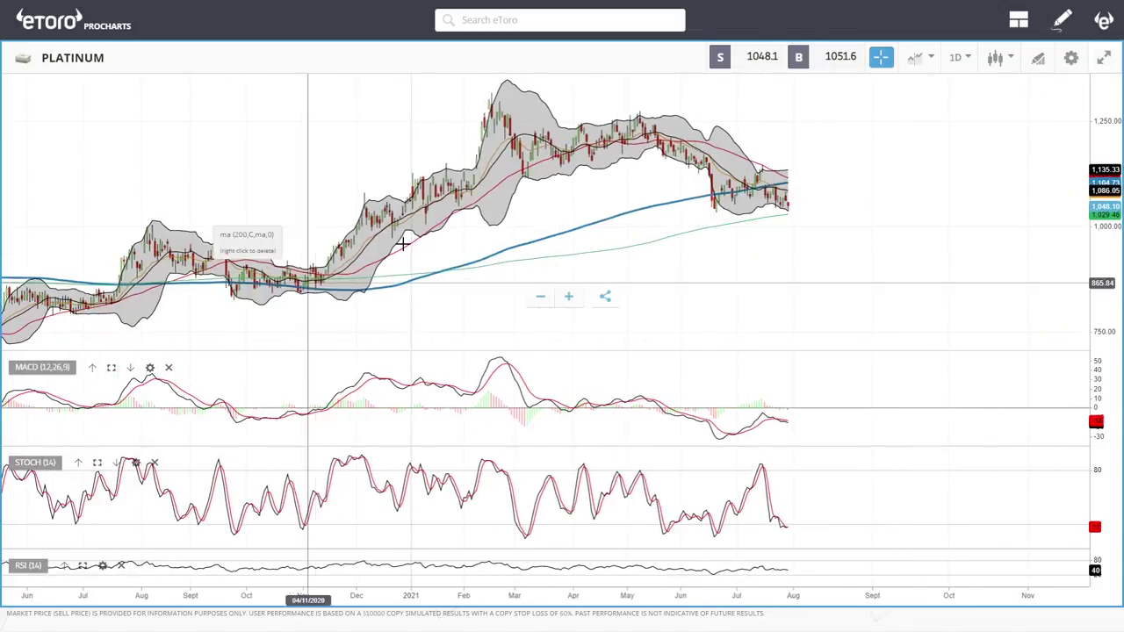
{"action": "scroll", "coordinate": [916, 229], "scroll_direction": "up", "scroll_amount": 5}
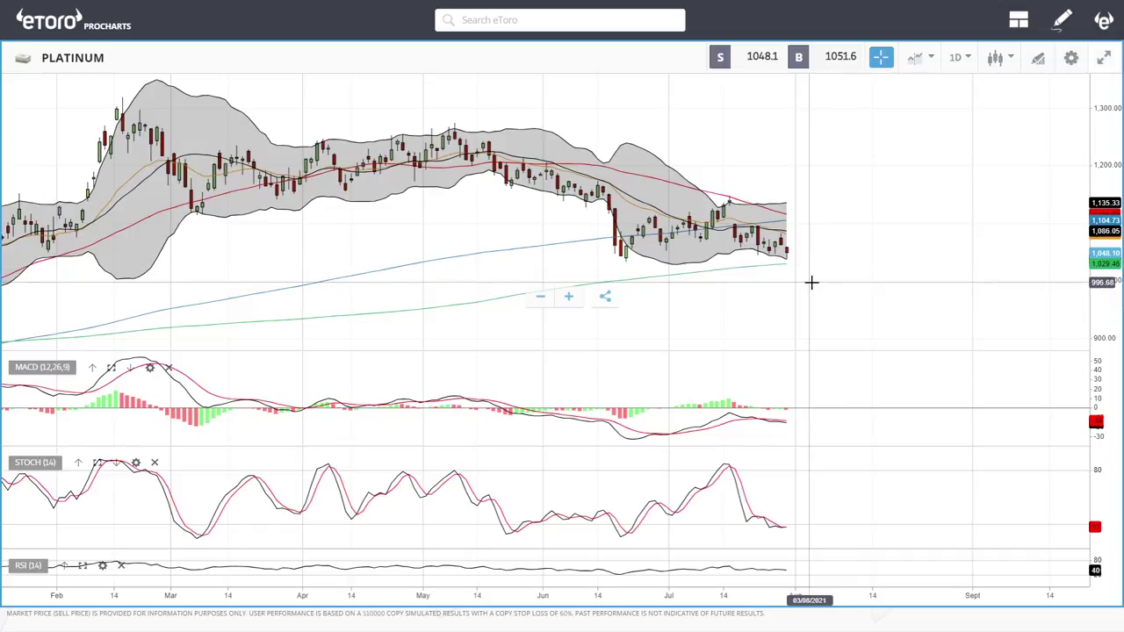
{"action": "scroll", "coordinate": [869, 299], "scroll_direction": "down", "scroll_amount": 3}
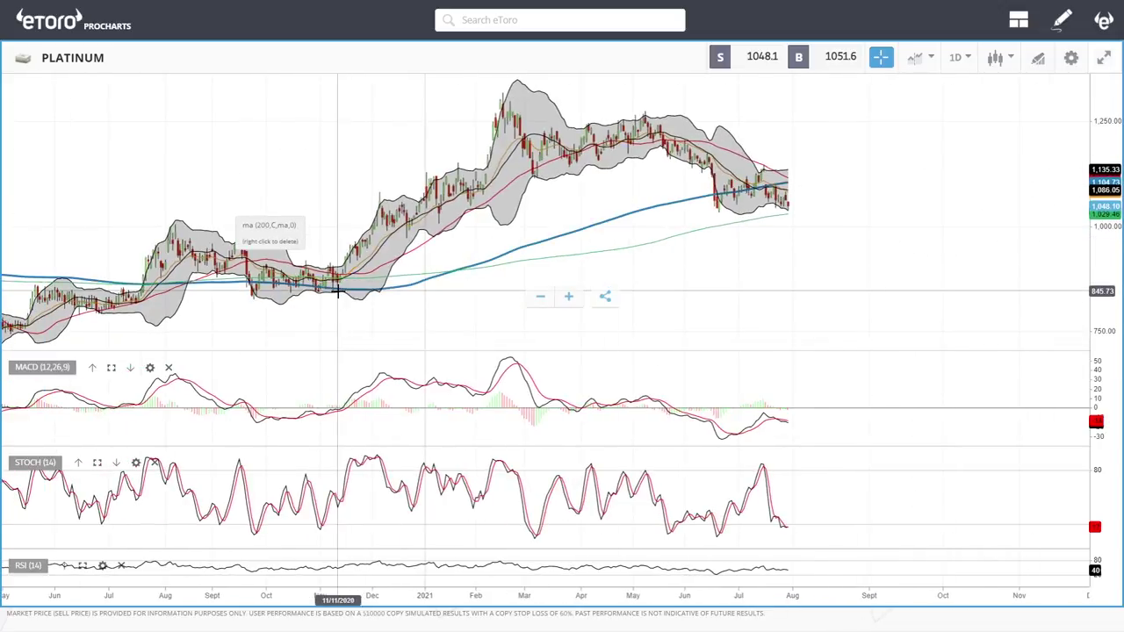
{"action": "scroll", "coordinate": [843, 242], "scroll_direction": "up", "scroll_amount": 3}
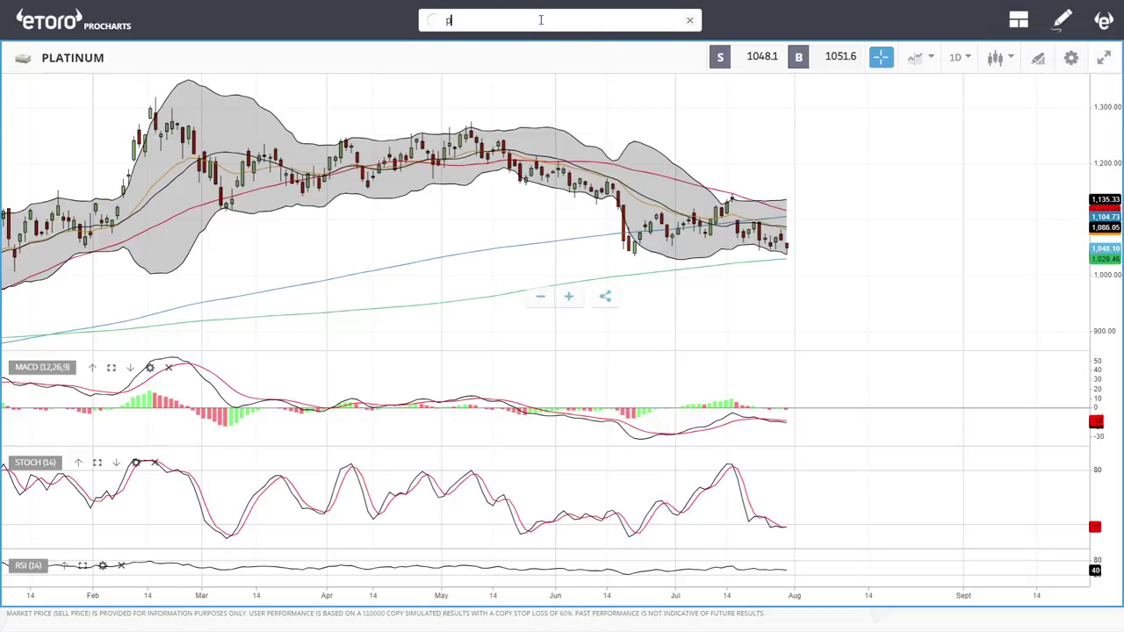
Complete the 'pall' search, open PALLADIUM, and zoom to review price near 2658
{"action": "type", "text": "all"}
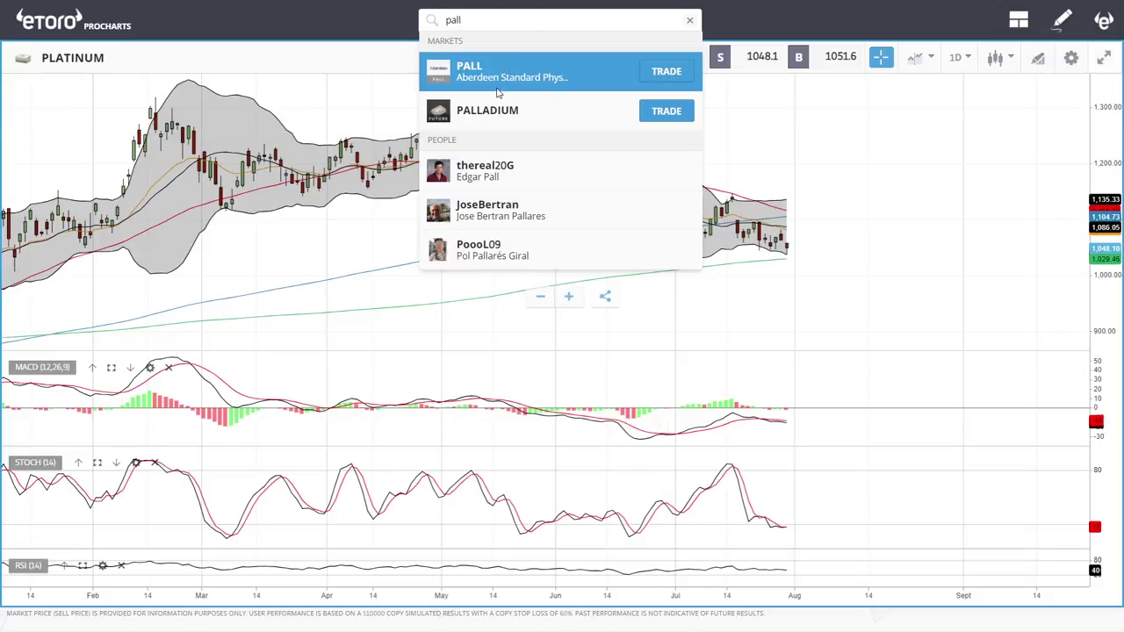
{"action": "left_click", "coordinate": [497, 107]}
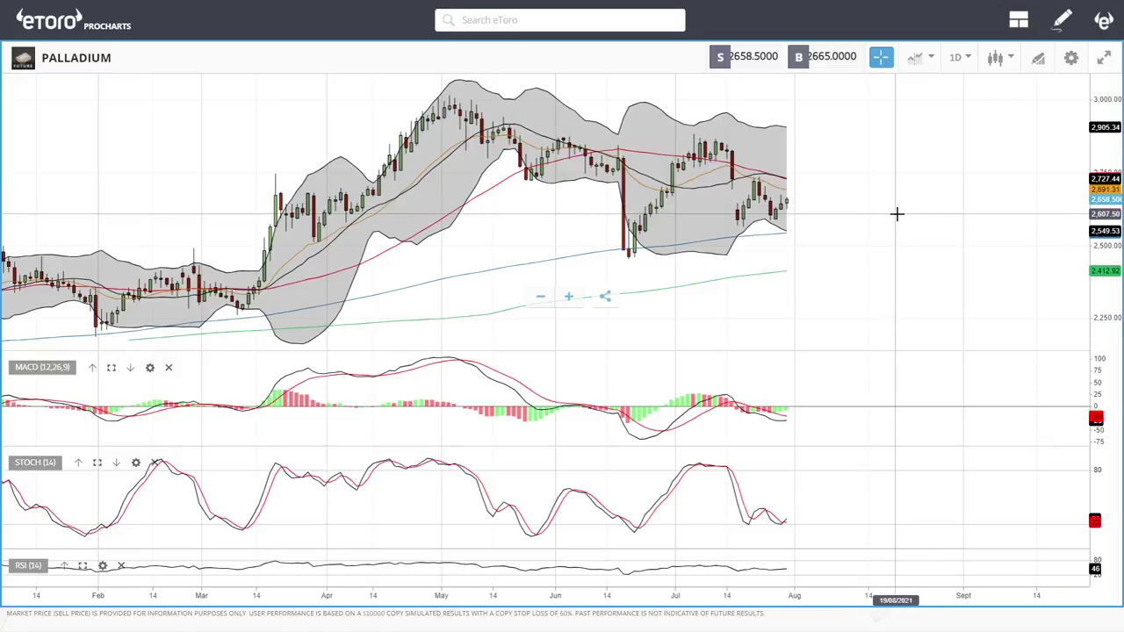
{"action": "scroll", "coordinate": [897, 213], "scroll_direction": "up", "scroll_amount": 5}
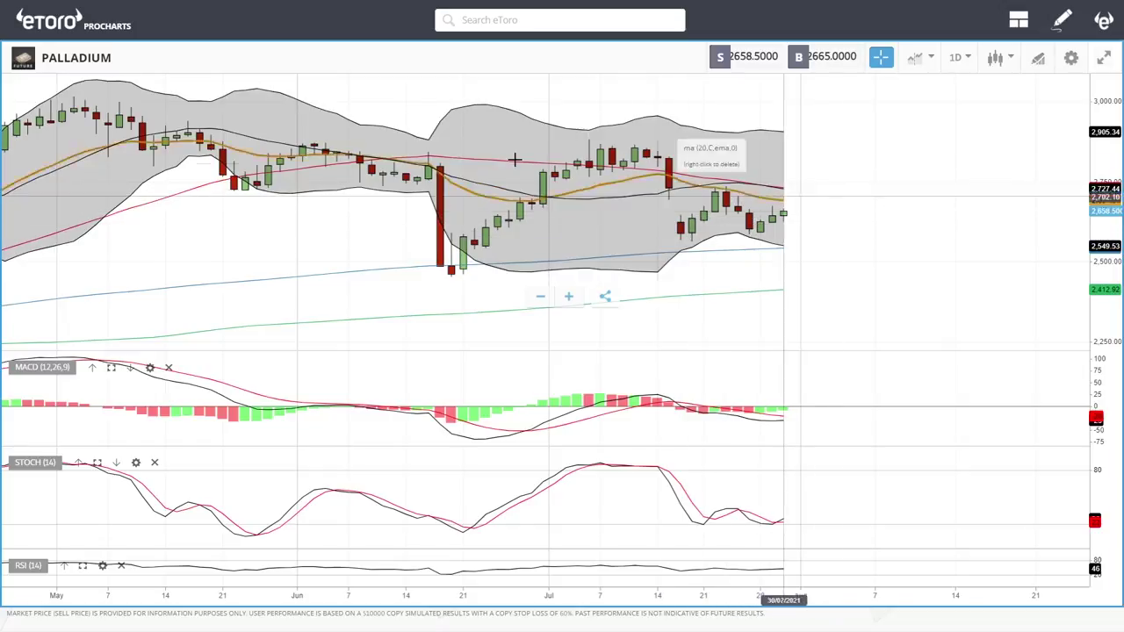
{"action": "scroll", "coordinate": [866, 211], "scroll_direction": "down", "scroll_amount": 5}
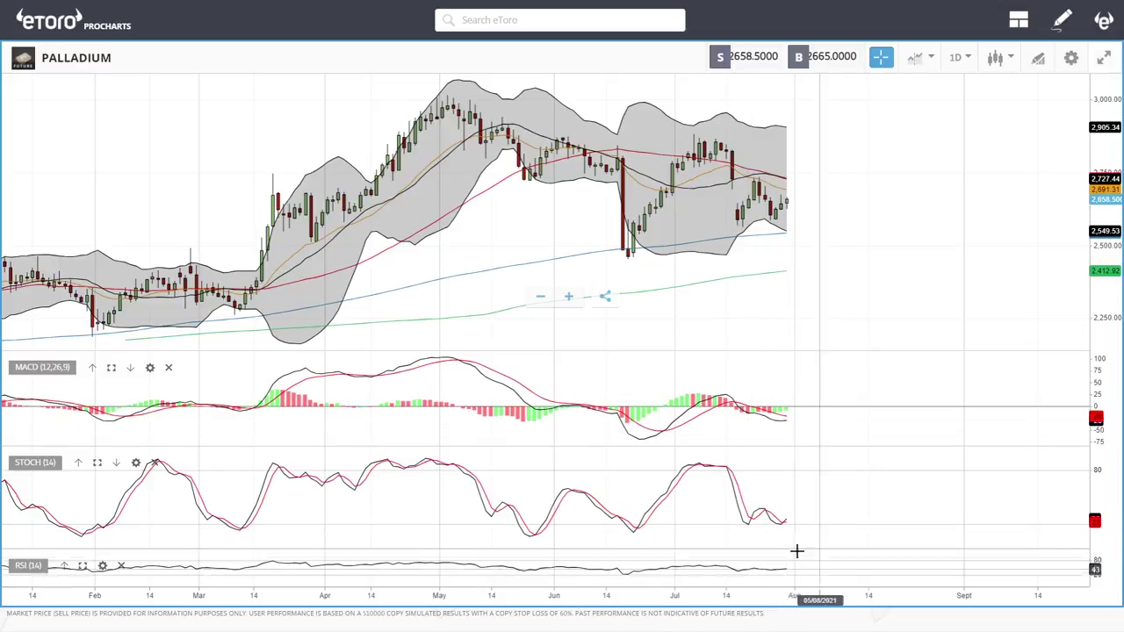
{"action": "scroll", "coordinate": [856, 322], "scroll_direction": "up", "scroll_amount": 5}
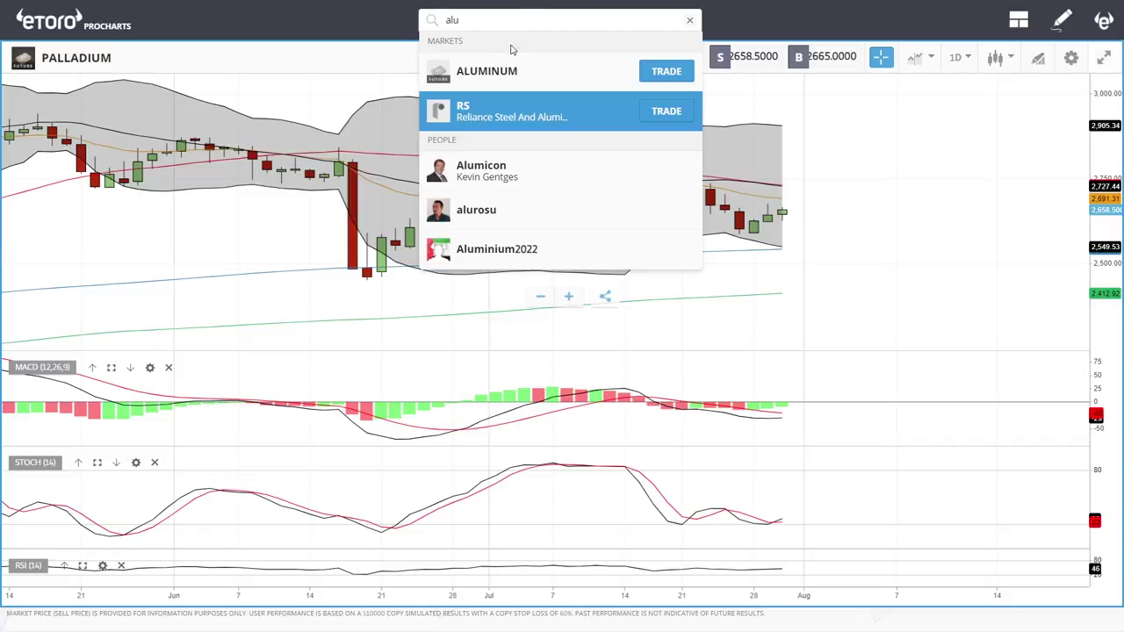
Open ALUMINUM, zoom to review price near 2603 at its upper band, then start a new search
{"action": "left_click", "coordinate": [492, 70]}
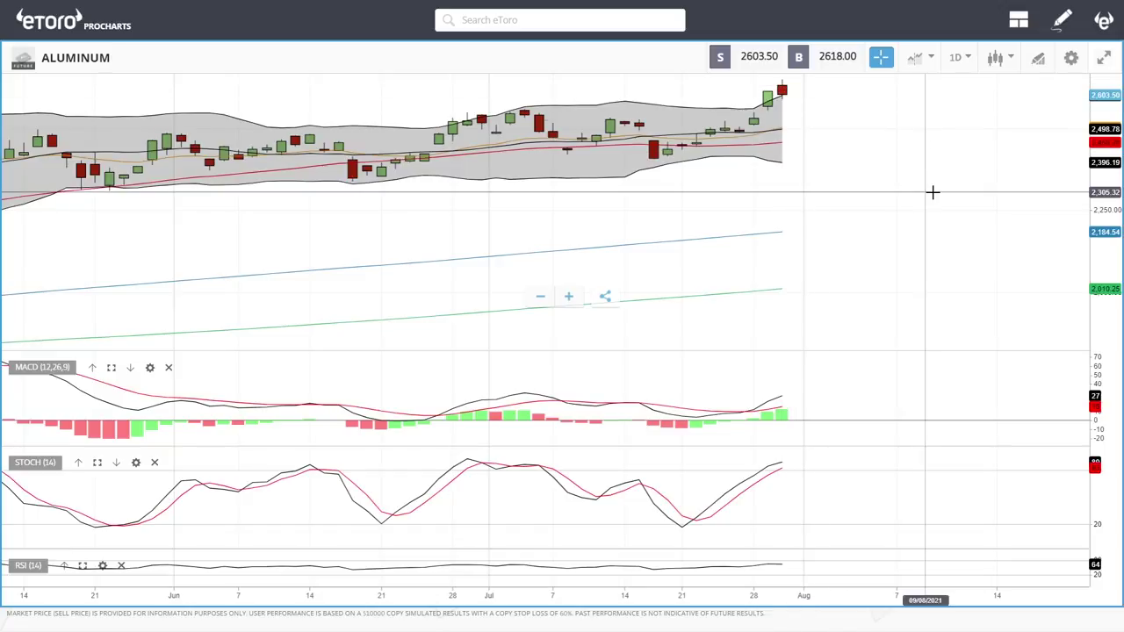
{"action": "scroll", "coordinate": [933, 191], "scroll_direction": "down", "scroll_amount": 5}
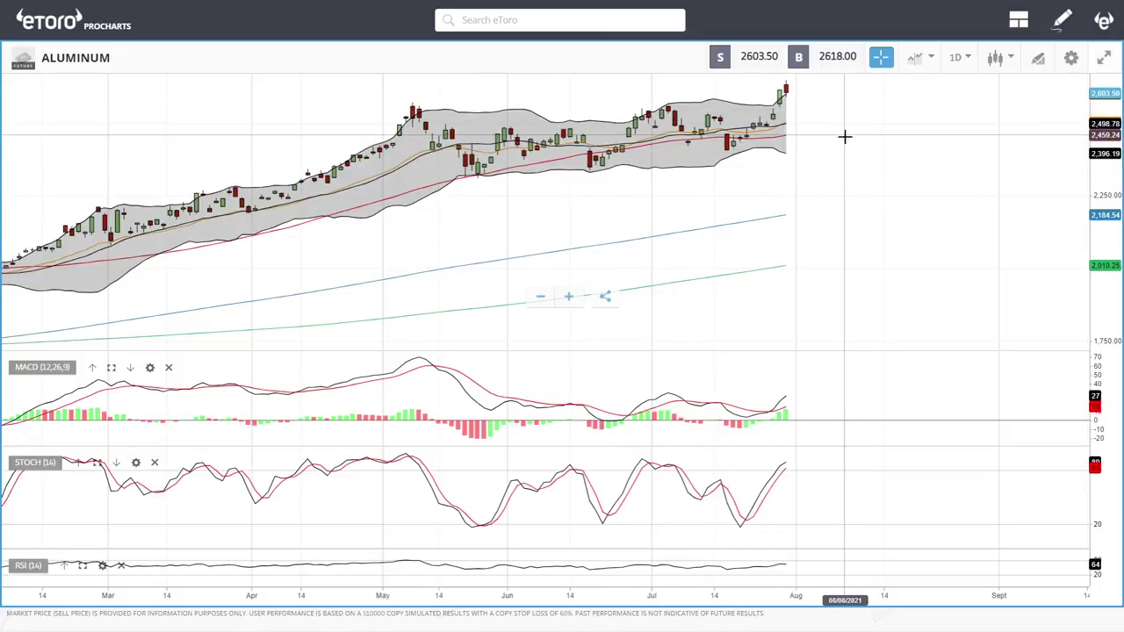
{"action": "scroll", "coordinate": [793, 231], "scroll_direction": "down", "scroll_amount": 3}
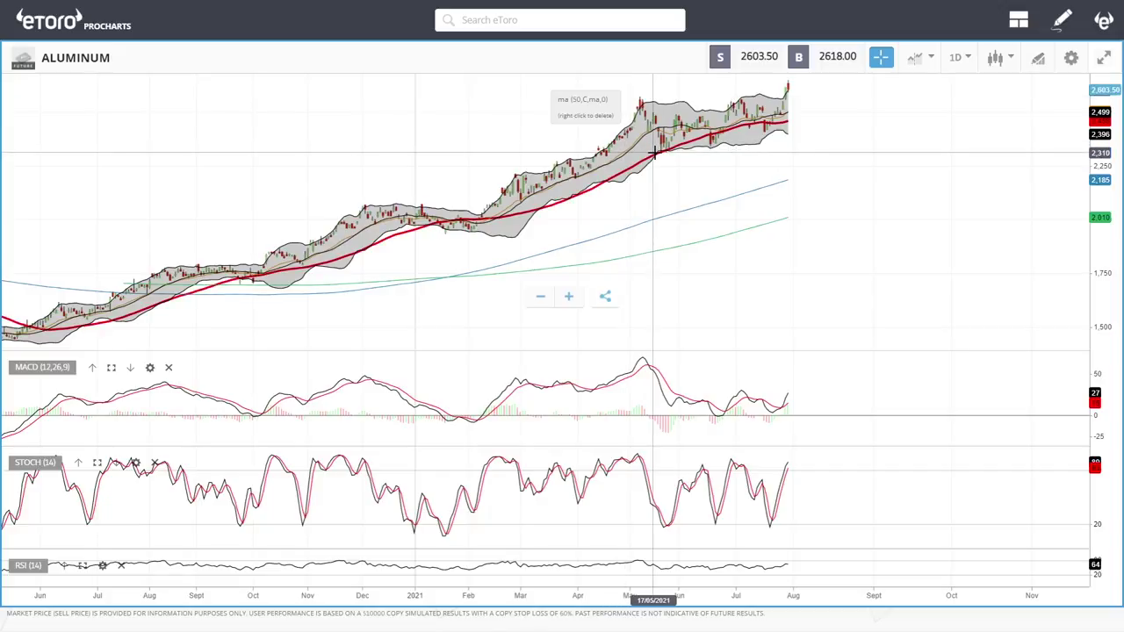
{"action": "scroll", "coordinate": [933, 470], "scroll_direction": "up", "scroll_amount": 3}
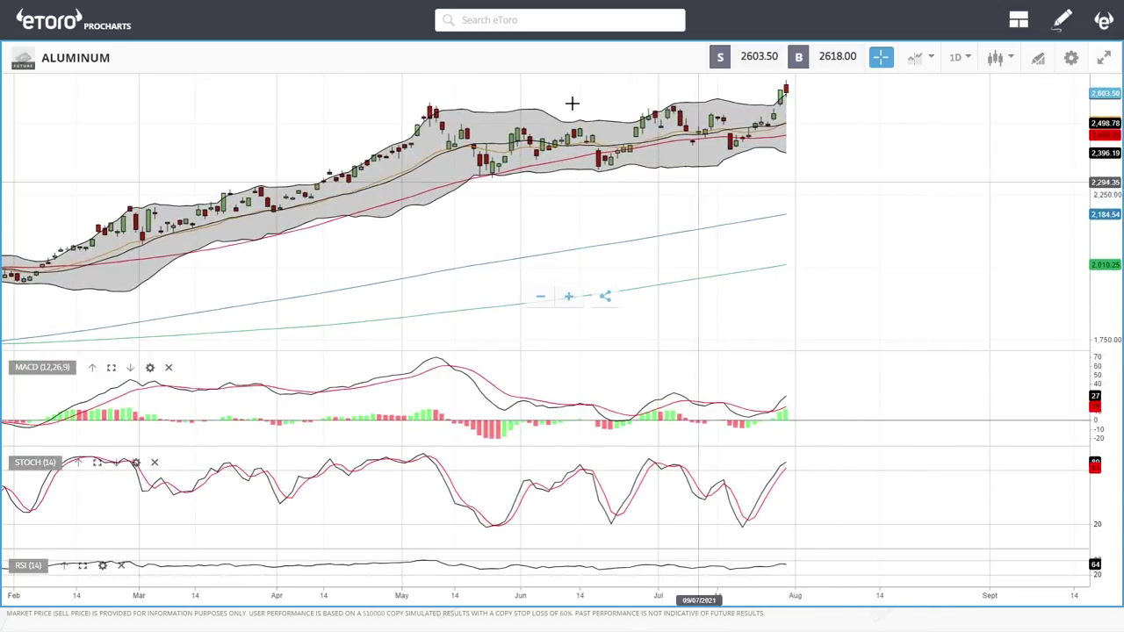
{"action": "left_click", "coordinate": [476, 25]}
Search 'nick', open the NICKEL daily chart, and zoom to review price near 19545
{"action": "type", "text": "n"}
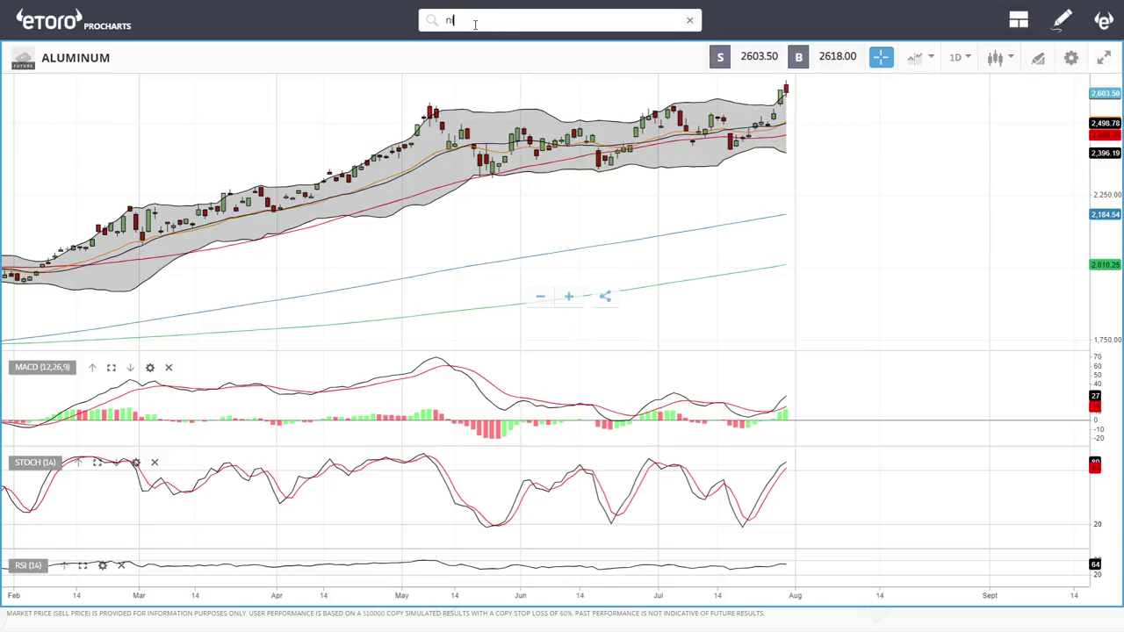
{"action": "type", "text": "ick"}
{"action": "left_click", "coordinate": [484, 109]}
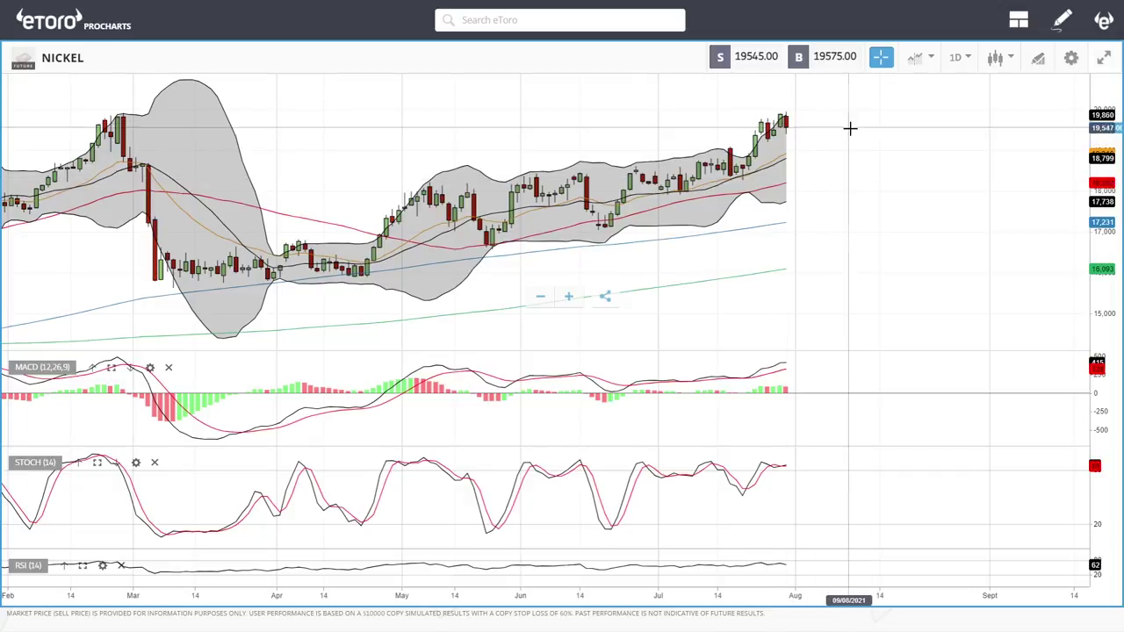
{"action": "scroll", "coordinate": [851, 129], "scroll_direction": "up", "scroll_amount": 4}
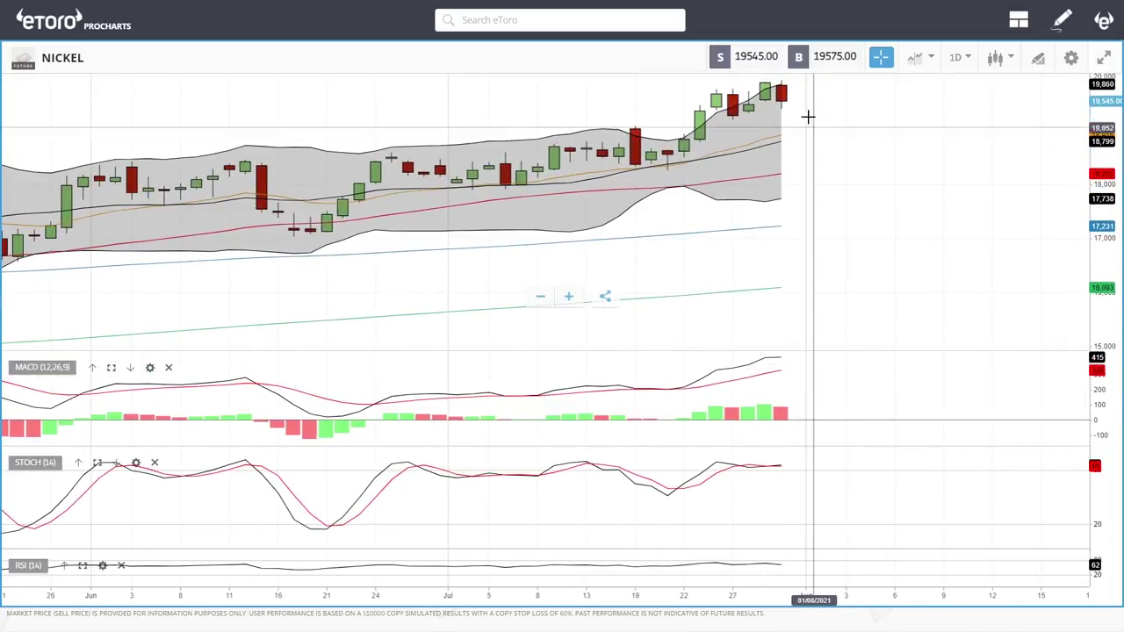
{"action": "scroll", "coordinate": [850, 170], "scroll_direction": "down", "scroll_amount": 6}
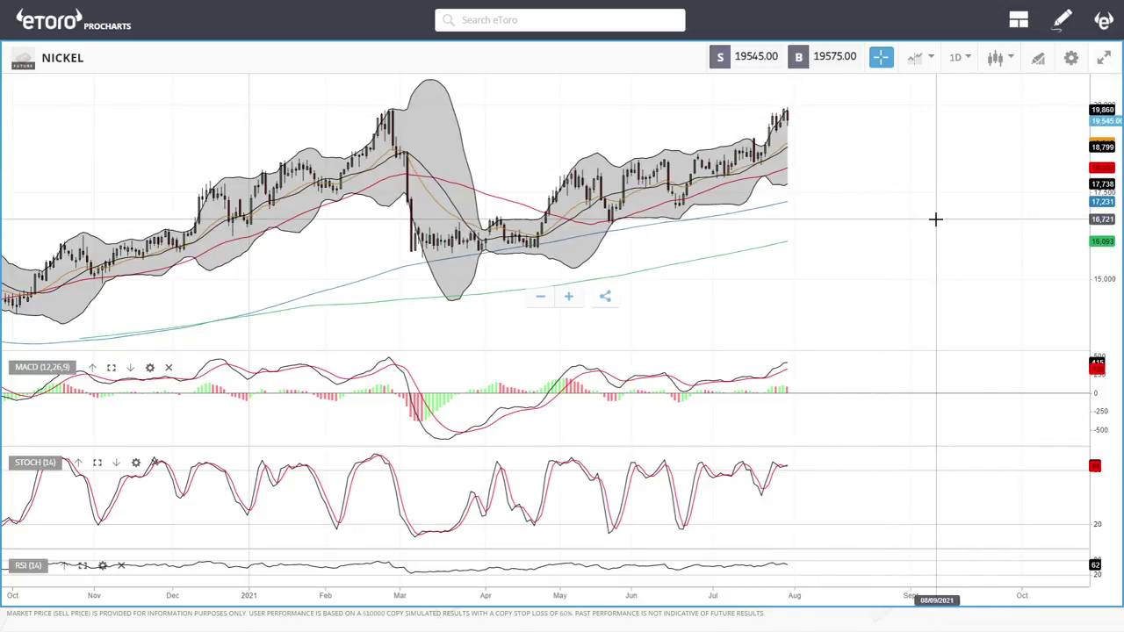
{"action": "scroll", "coordinate": [938, 241], "scroll_direction": "down", "scroll_amount": 6}
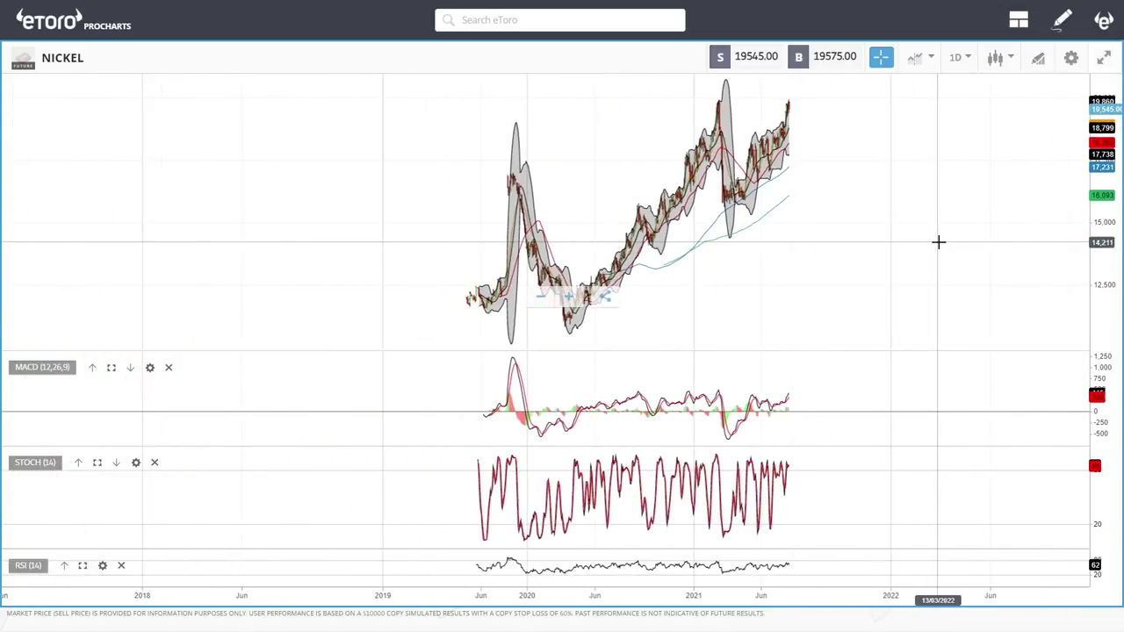
{"action": "scroll", "coordinate": [938, 242], "scroll_direction": "up", "scroll_amount": 8}
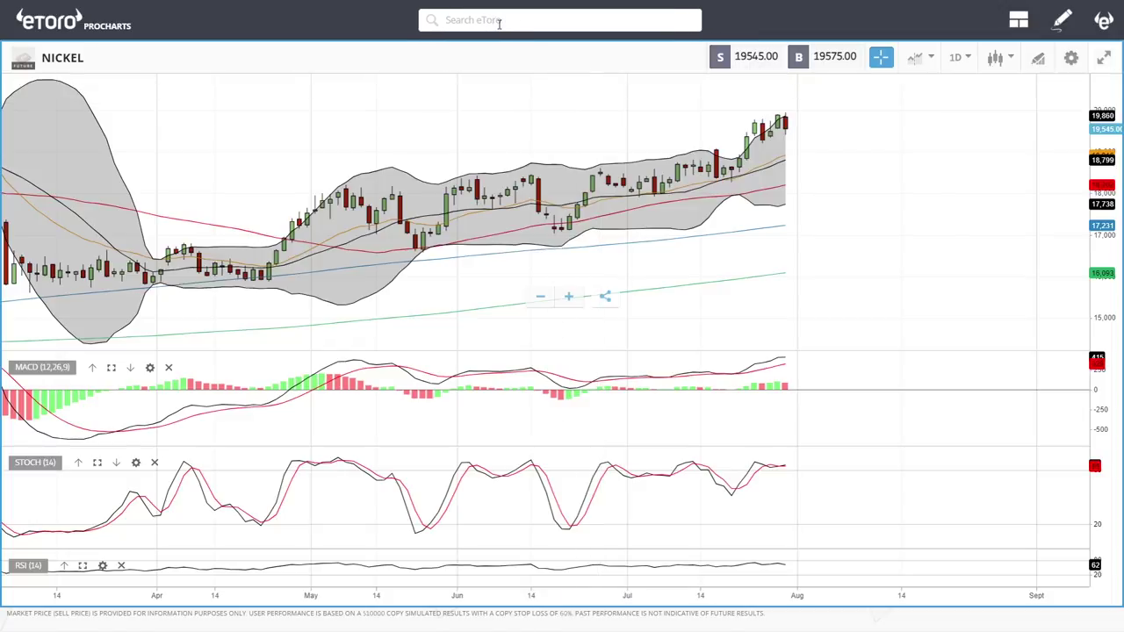
Select SUGAR from the 'sug' search results and zoom to review price near 0.1789
{"action": "type", "text": "g"}
{"action": "key", "text": "Up"}
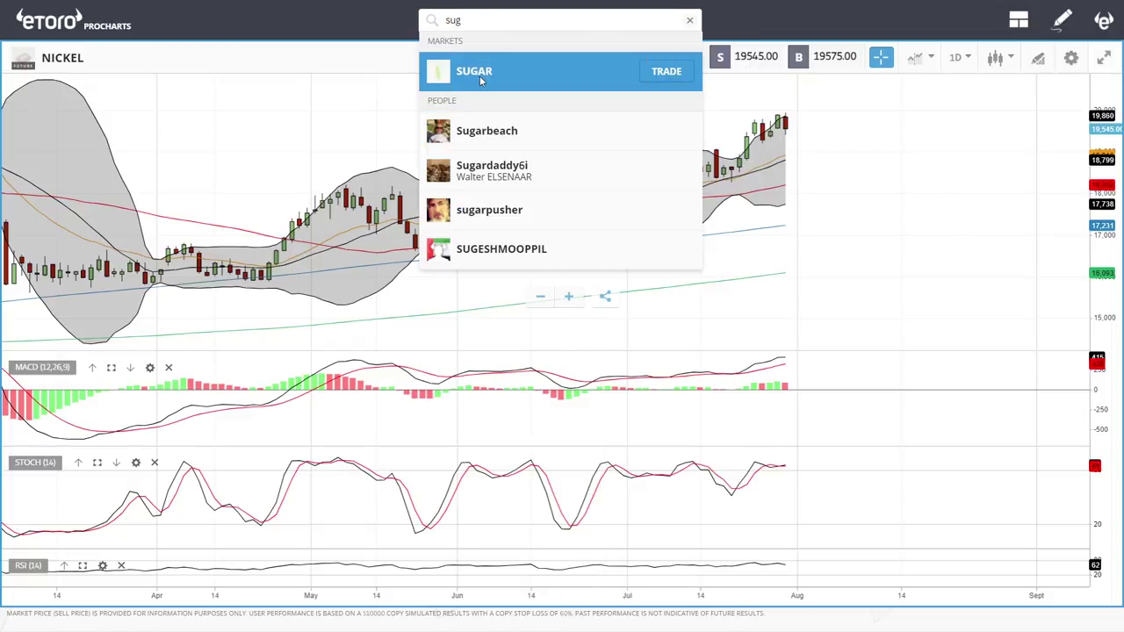
{"action": "key", "text": "Return"}
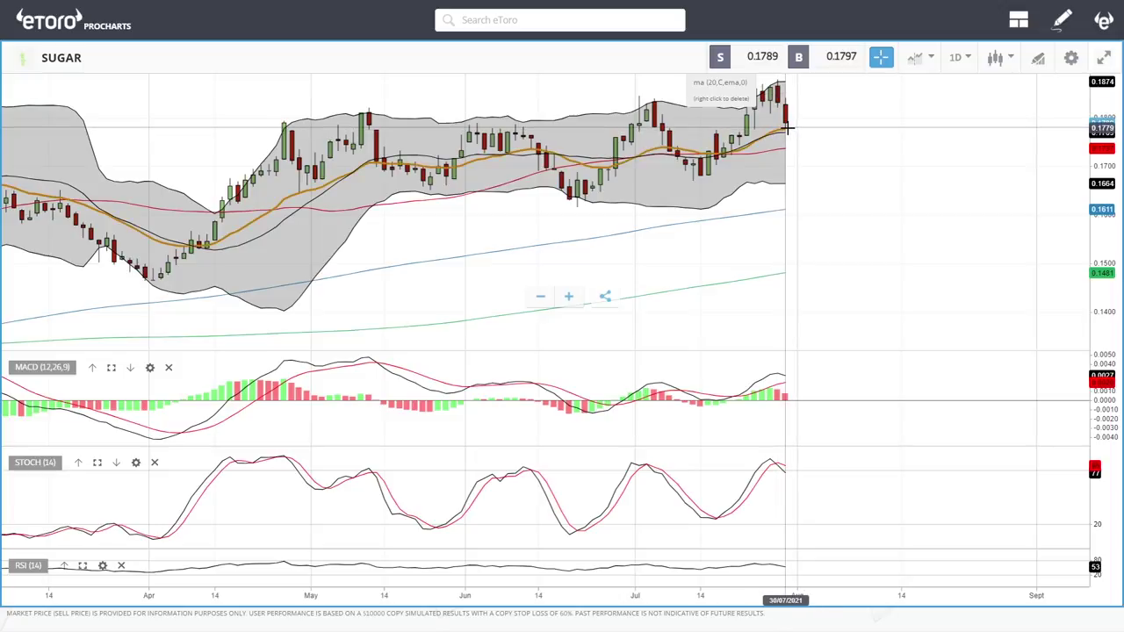
{"action": "scroll", "coordinate": [894, 175], "scroll_direction": "down", "scroll_amount": 3}
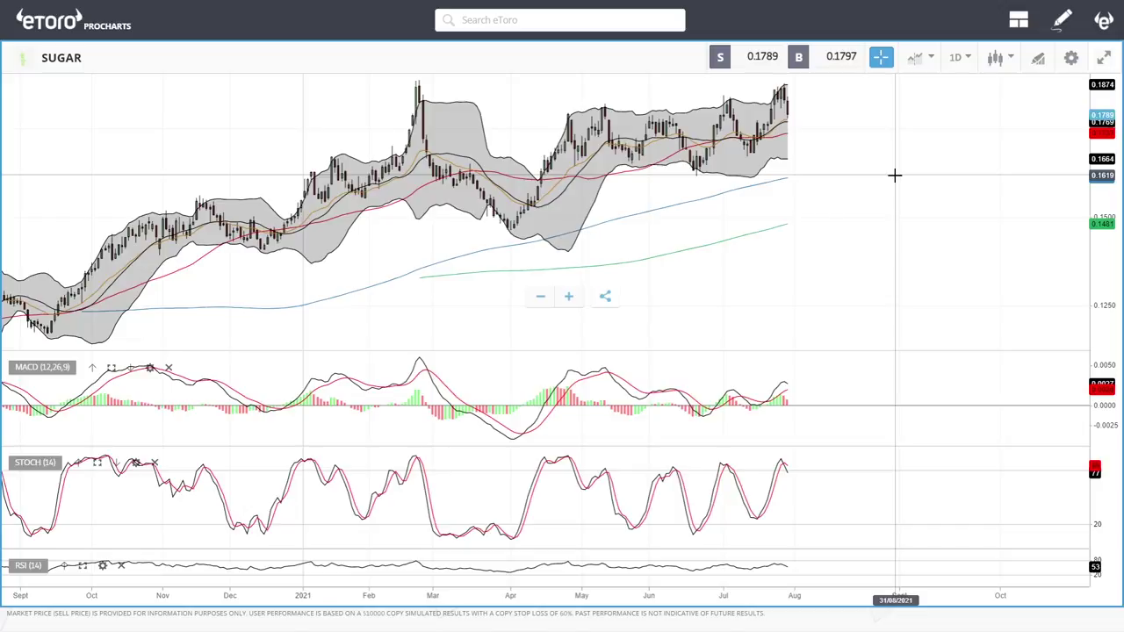
{"action": "scroll", "coordinate": [893, 175], "scroll_direction": "up", "scroll_amount": 3}
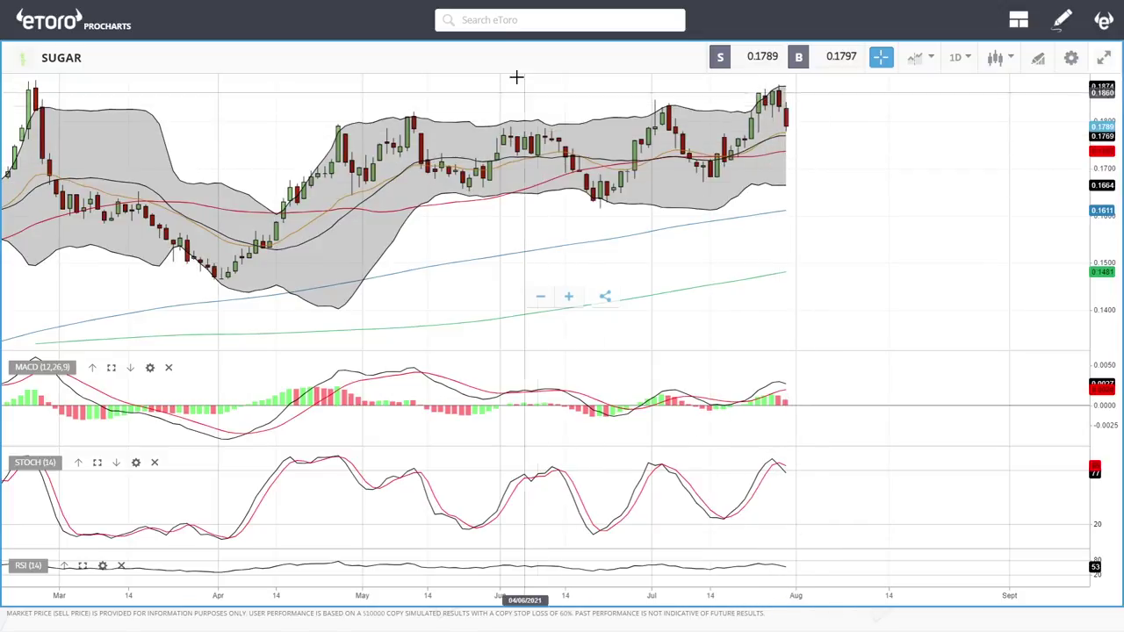
Search 'cott' to open the COTTON daily chart, then zoom to about a year of history
{"action": "left_click", "coordinate": [495, 12]}
{"action": "type", "text": "cott"}
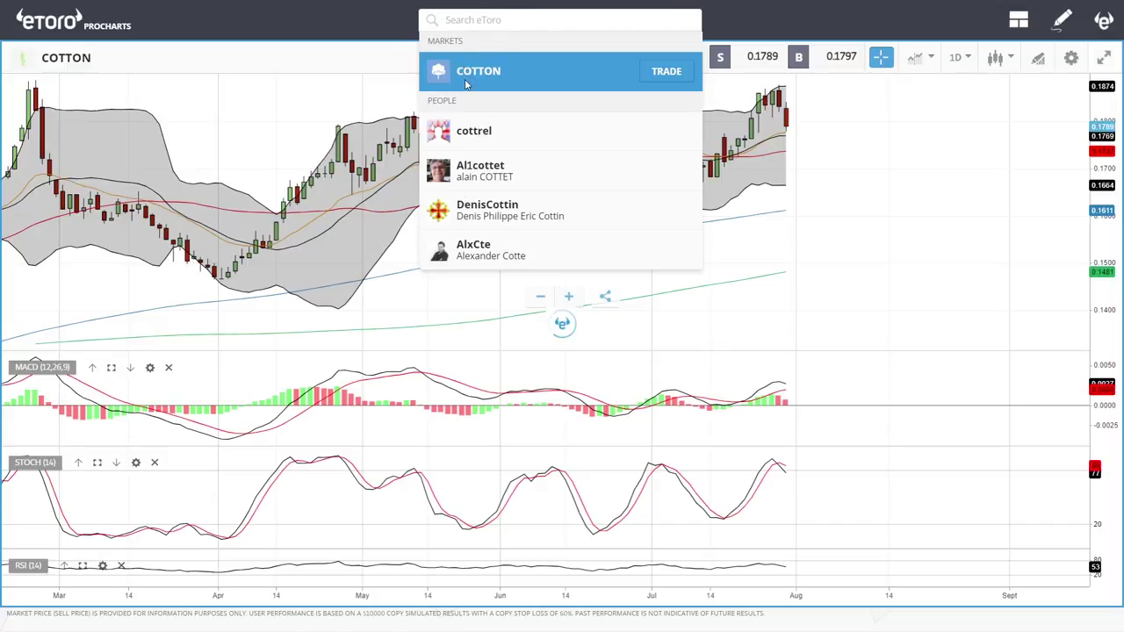
{"action": "left_click", "coordinate": [466, 79]}
{"action": "scroll", "coordinate": [901, 161], "scroll_direction": "up", "scroll_amount": 5}
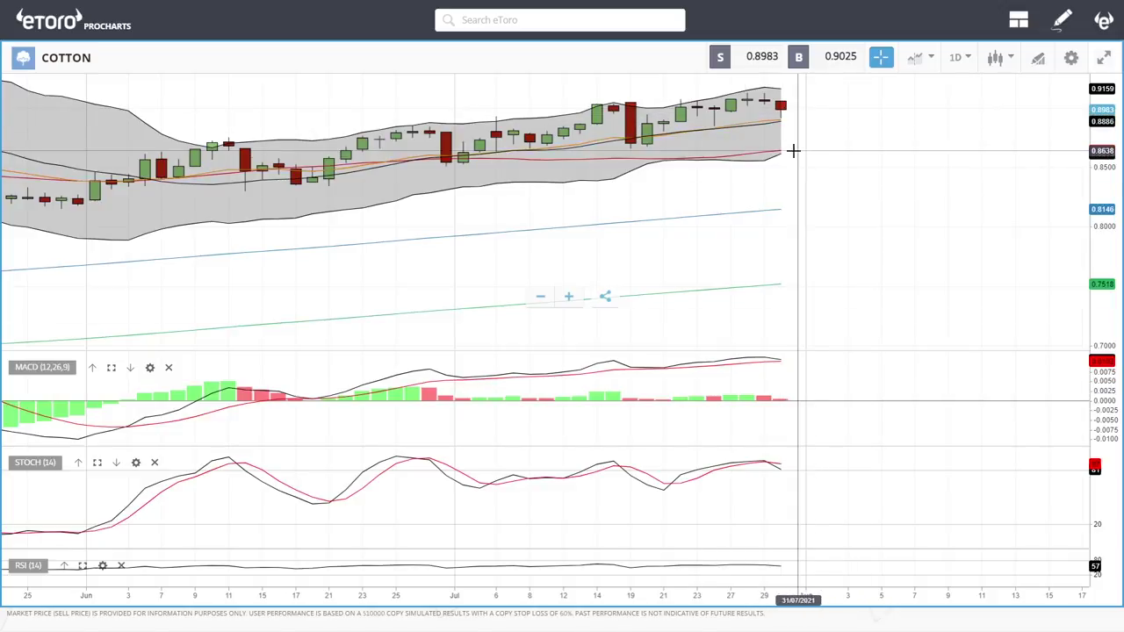
{"action": "scroll", "coordinate": [798, 149], "scroll_direction": "down", "scroll_amount": 5}
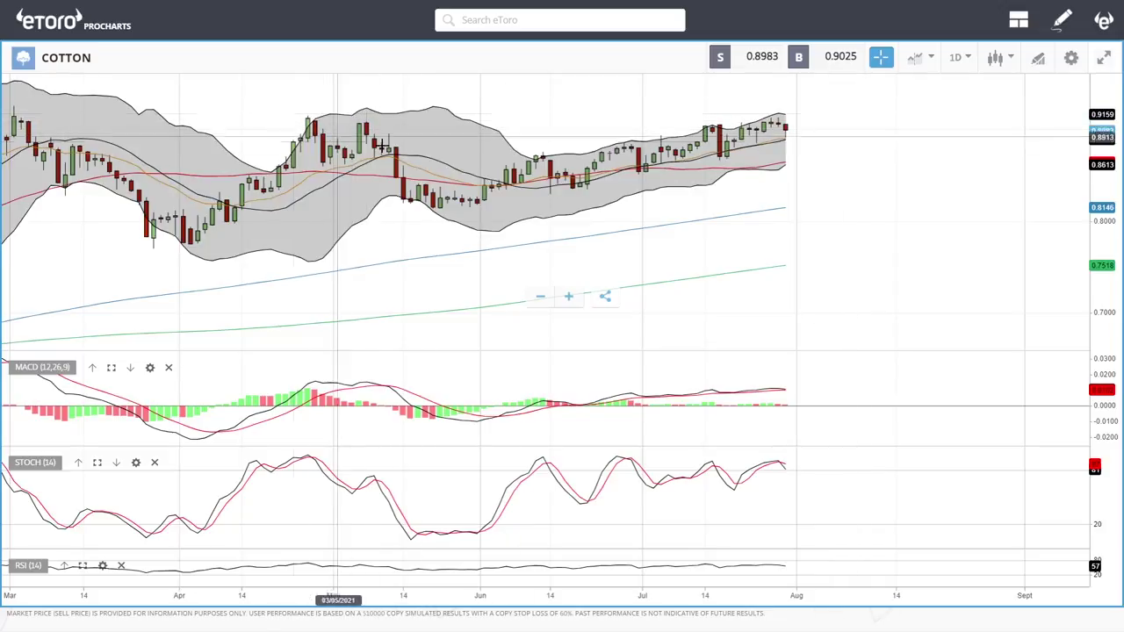
{"action": "scroll", "coordinate": [459, 152], "scroll_direction": "down", "scroll_amount": 1}
{"action": "scroll", "coordinate": [459, 151], "scroll_direction": "down", "scroll_amount": 2}
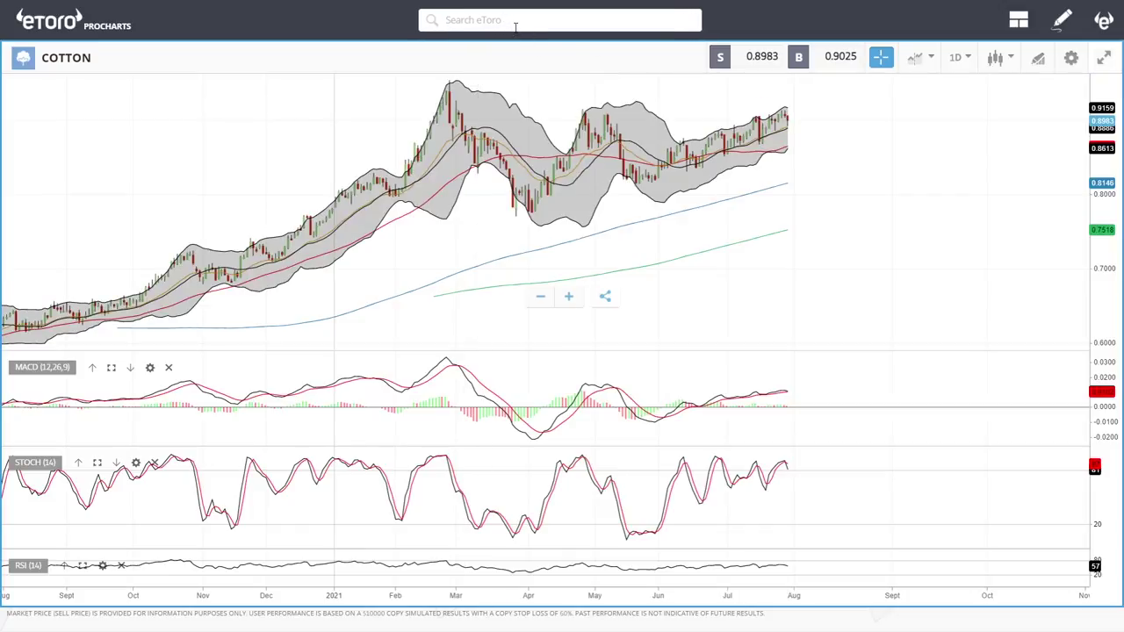
Open the COCOA daily chart and zoom the timeline in and out to compare indicator spans
{"action": "type", "text": "c"}
{"action": "left_click", "coordinate": [474, 149]}
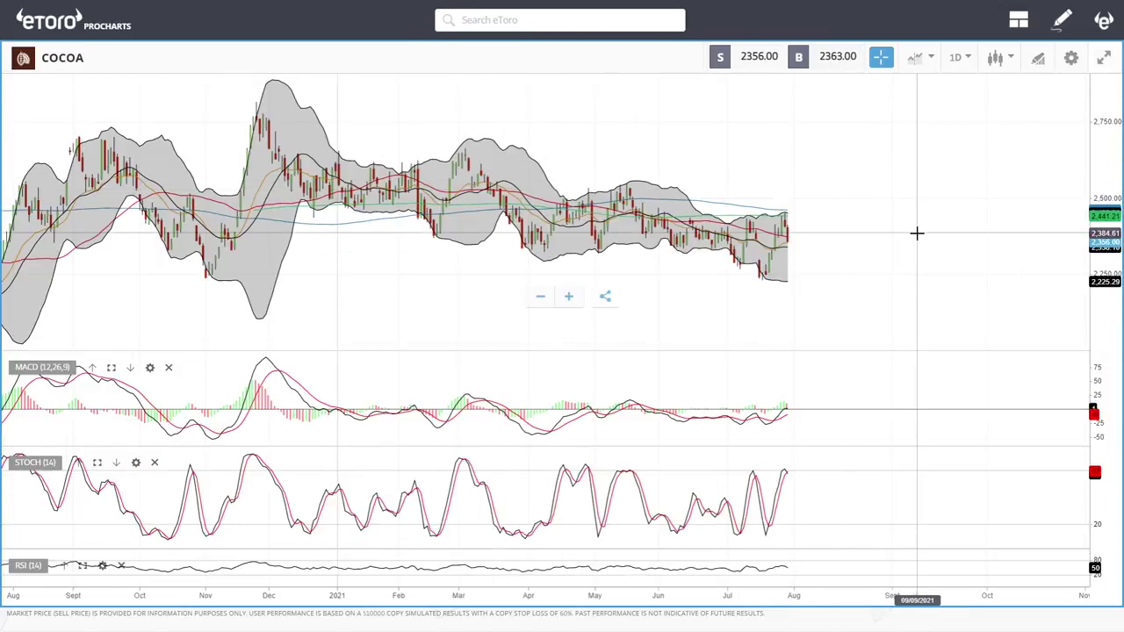
{"action": "scroll", "coordinate": [919, 237], "scroll_direction": "up", "scroll_amount": 2}
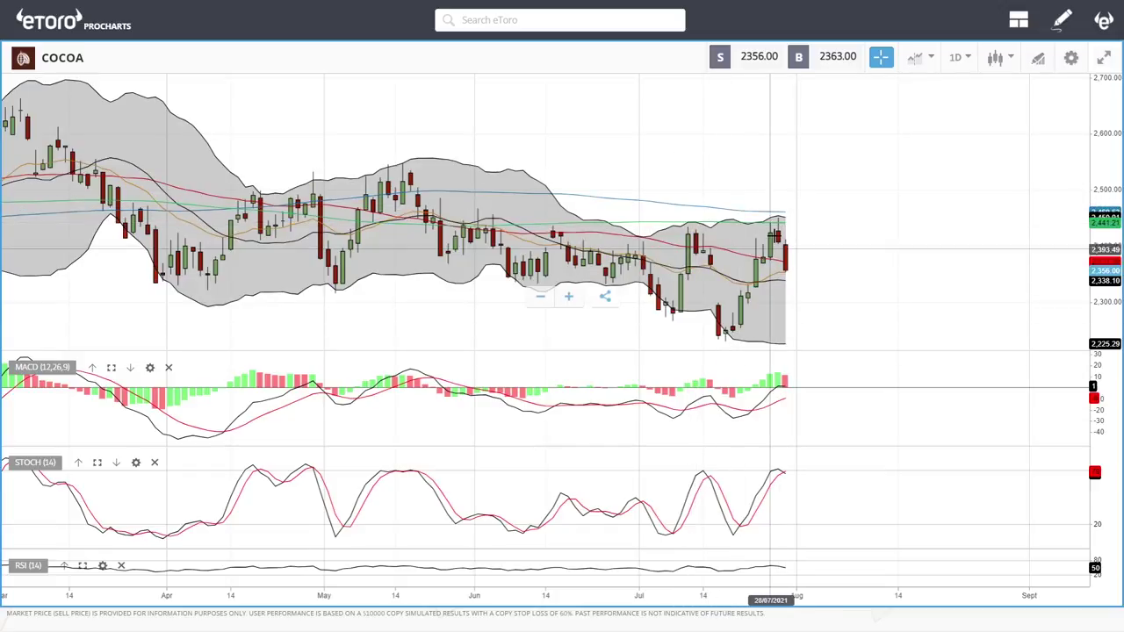
{"action": "scroll", "coordinate": [881, 299], "scroll_direction": "down", "scroll_amount": 5}
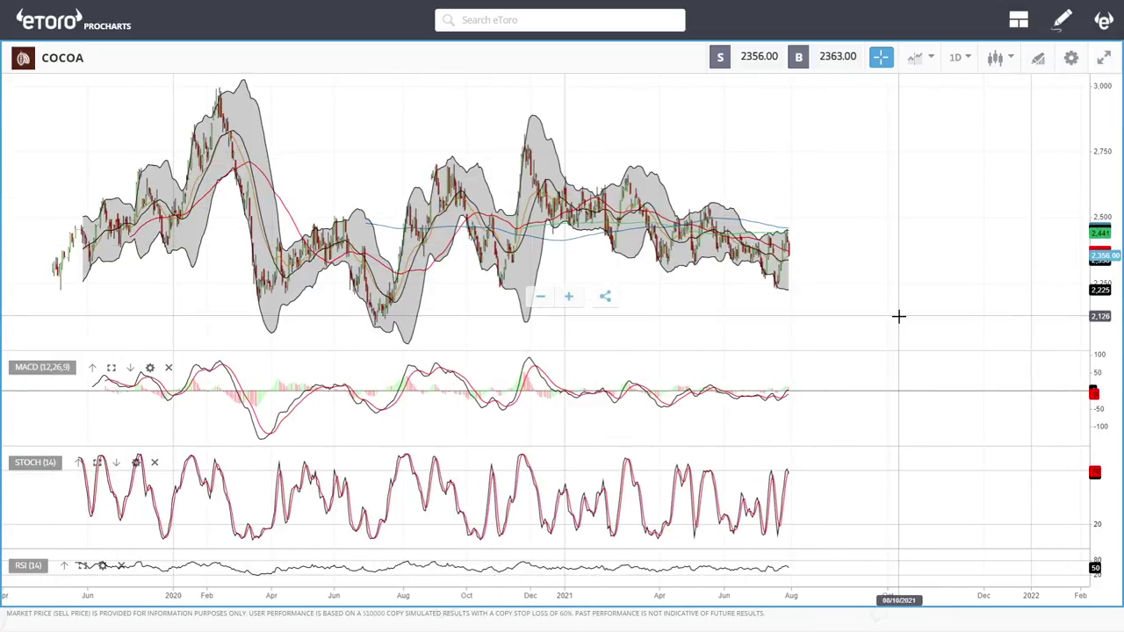
{"action": "scroll", "coordinate": [899, 316], "scroll_direction": "up", "scroll_amount": 3}
{"action": "scroll", "coordinate": [798, 304], "scroll_direction": "up", "scroll_amount": 3}
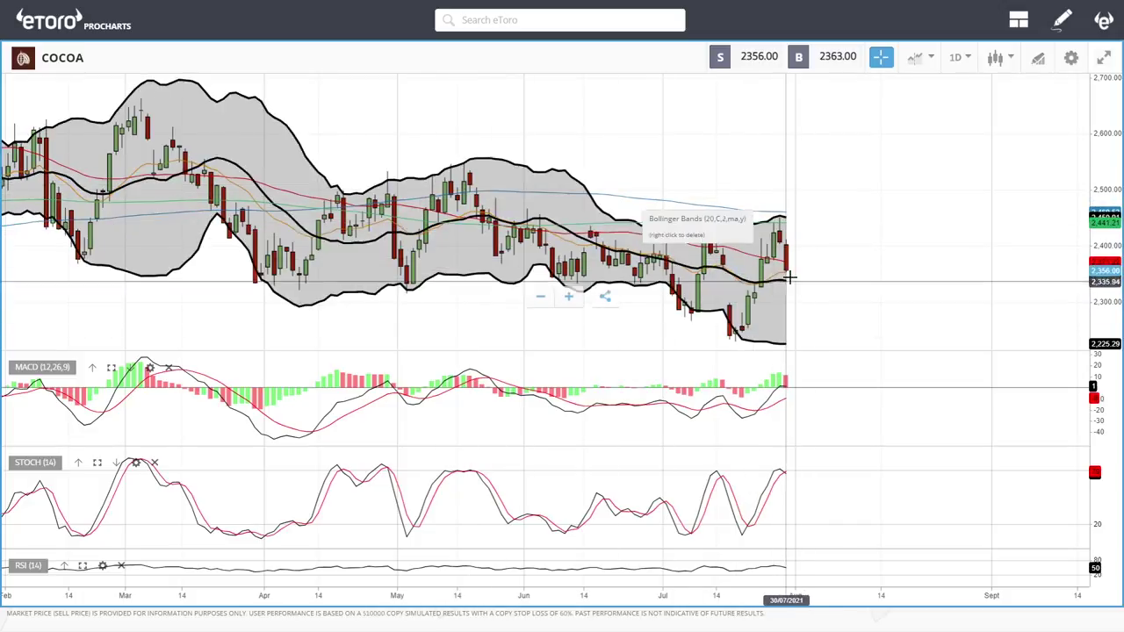
{"action": "scroll", "coordinate": [790, 263], "scroll_direction": "up", "scroll_amount": 5}
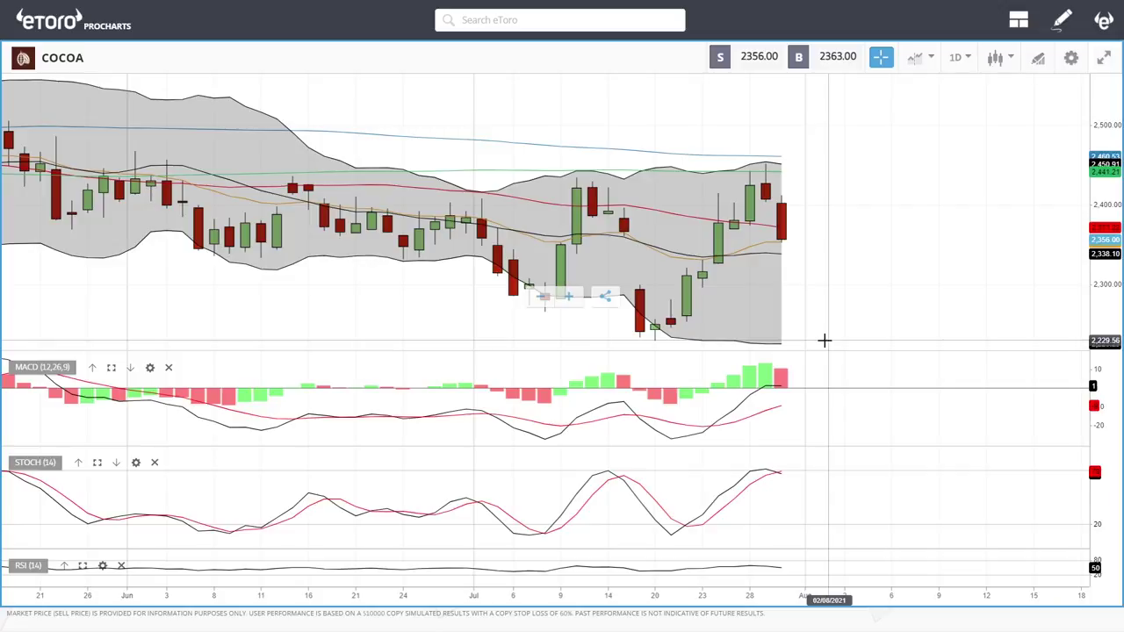
{"action": "scroll", "coordinate": [824, 339], "scroll_direction": "down", "scroll_amount": 10}
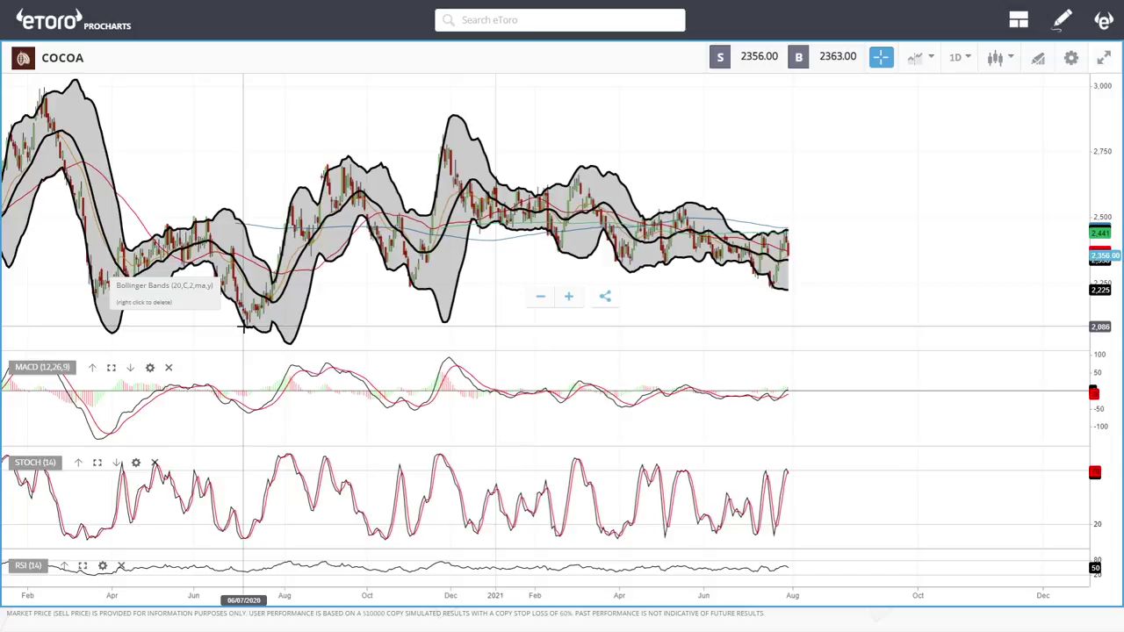
{"action": "scroll", "coordinate": [900, 295], "scroll_direction": "up", "scroll_amount": 8}
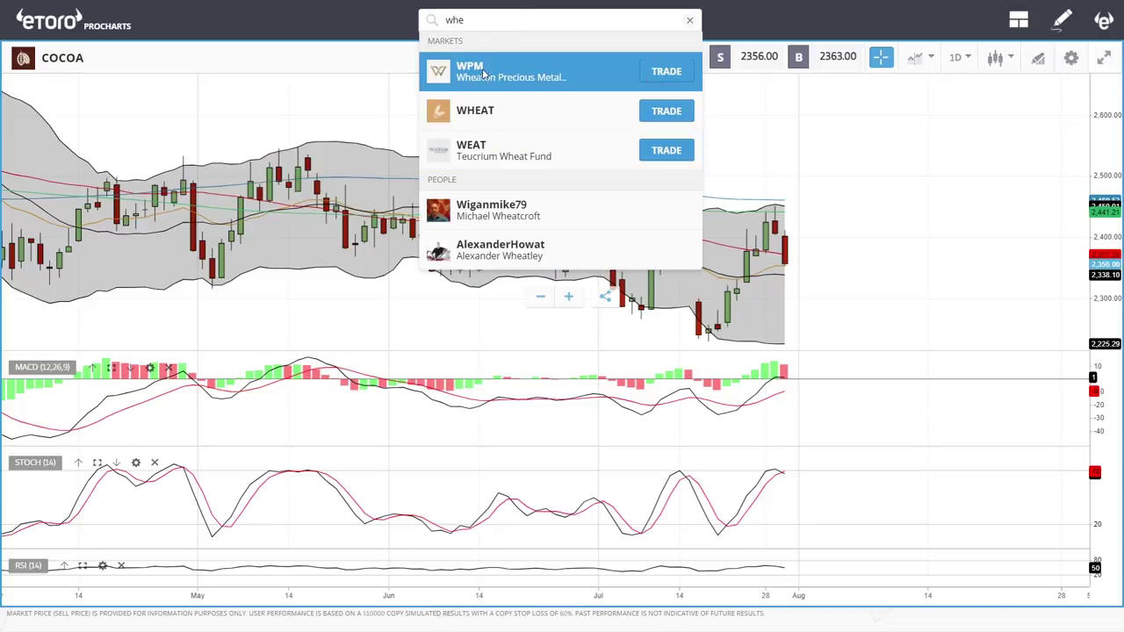
Open the WHEAT daily chart from the search results and fine-tune its time zoom
{"action": "left_click", "coordinate": [544, 111]}
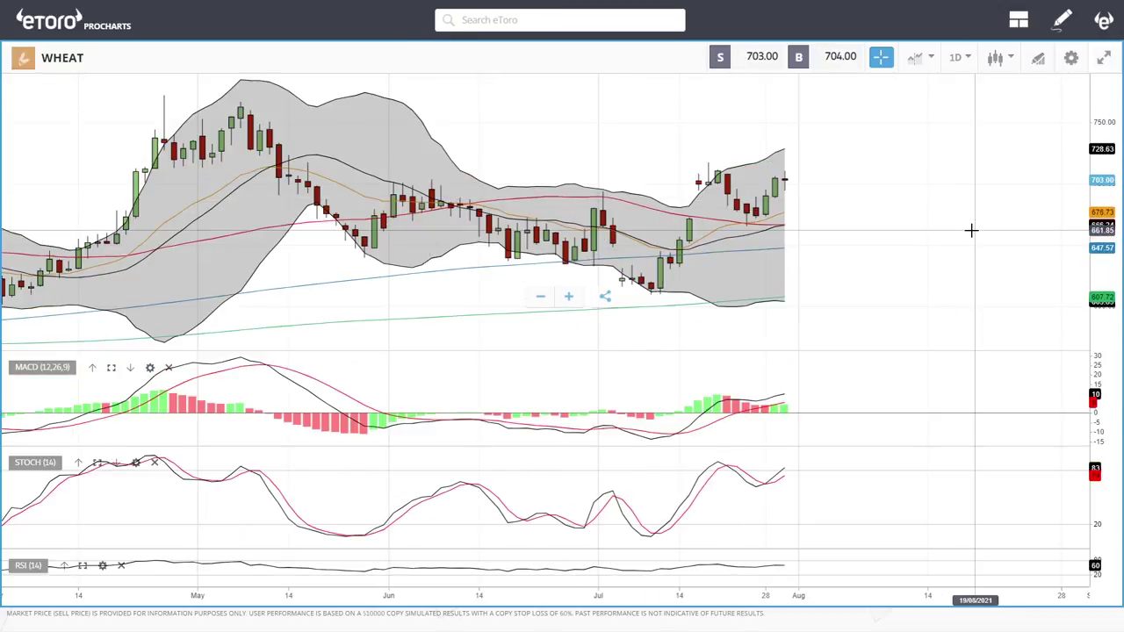
{"action": "scroll", "coordinate": [864, 203], "scroll_direction": "down", "scroll_amount": 3}
{"action": "scroll", "coordinate": [864, 203], "scroll_direction": "up", "scroll_amount": 4}
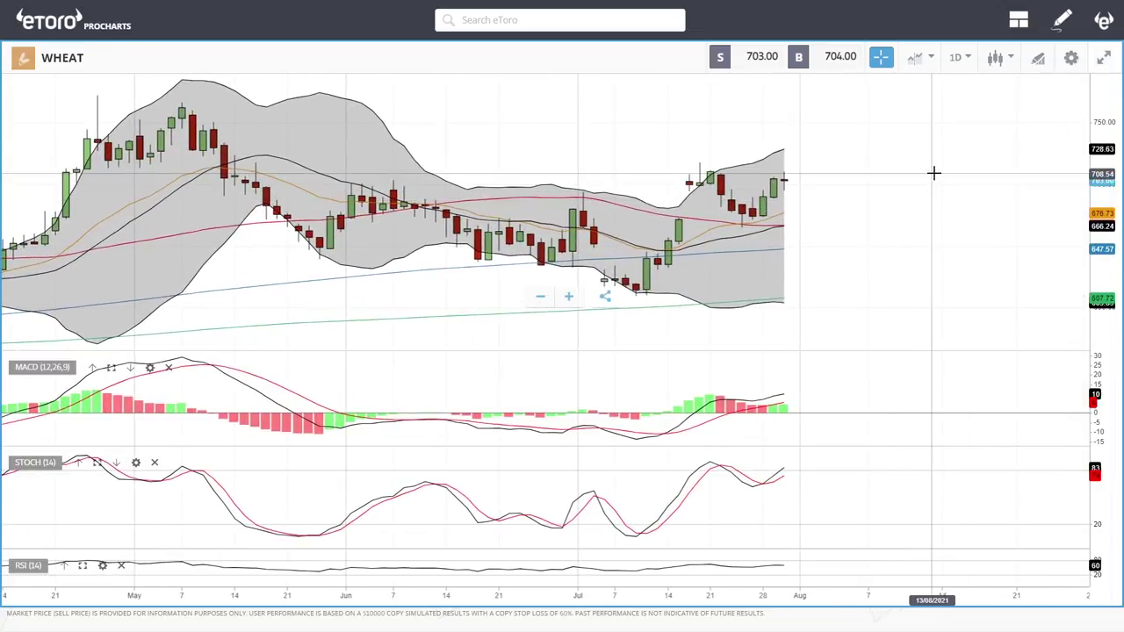